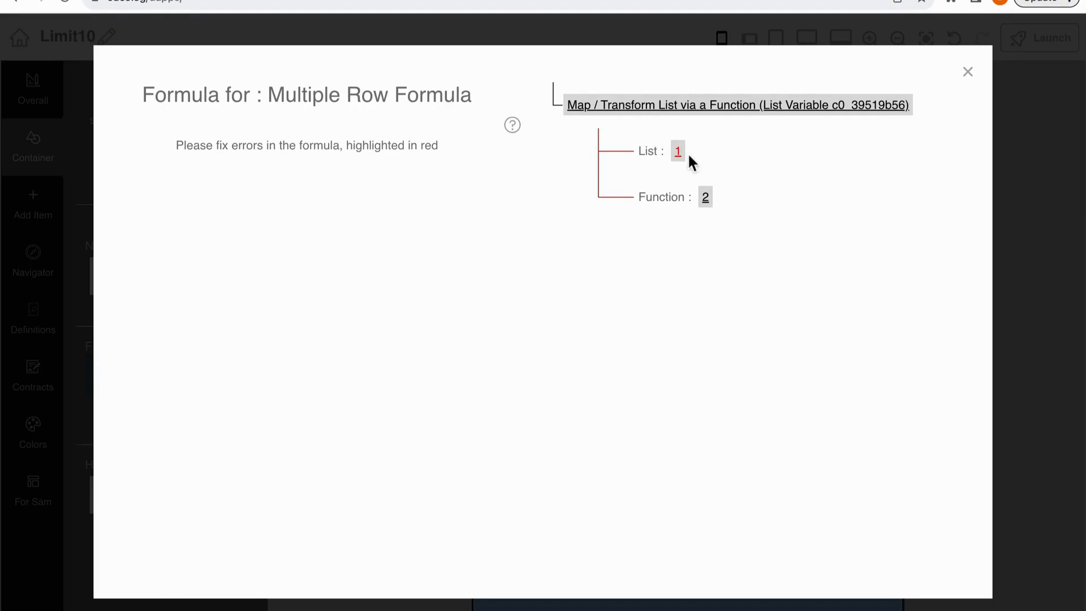
# Step: Set the map's List to "List of +ve numbers between two +ve numbers (inclusive)" with the trackingnumber variable as its Smaller Number
pyautogui.click(195, 180)
pyautogui.write('lis')
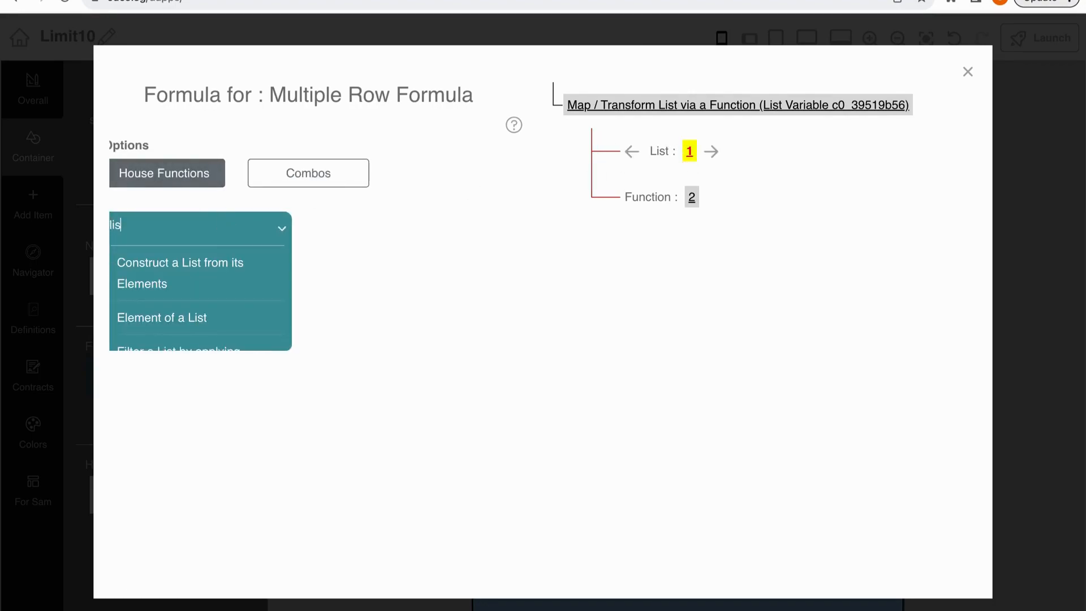
pyautogui.write('t of')
pyautogui.click(237, 277)
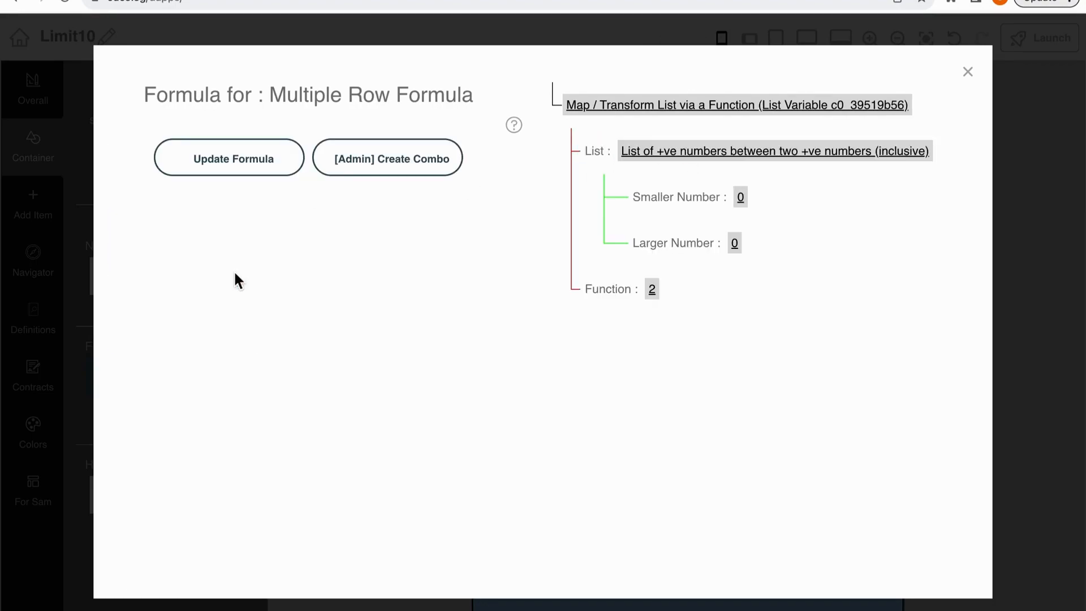
pyautogui.click(739, 198)
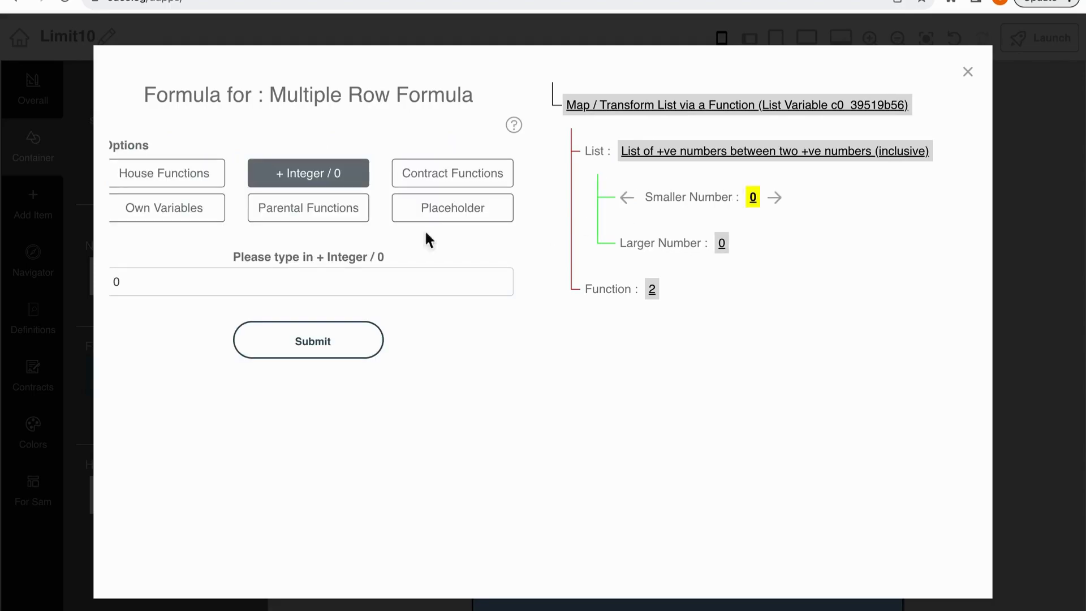
pyautogui.click(213, 219)
pyautogui.click(242, 258)
pyautogui.click(237, 301)
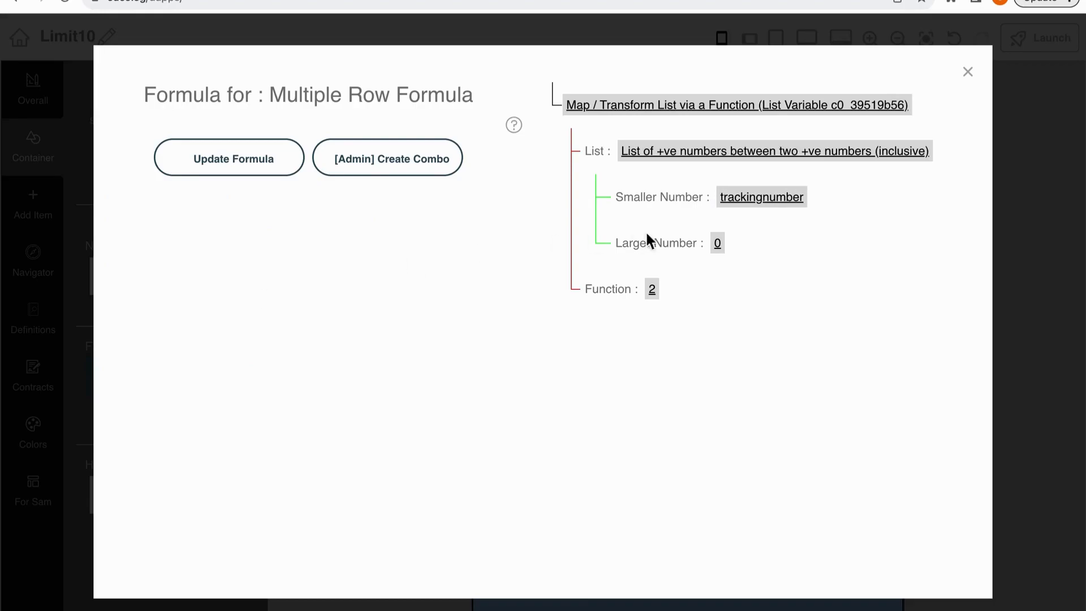
# Step: Set the Larger Number to an If Then Else function whose condition is "Greater than or Equals, >="
pyautogui.click(718, 243)
pyautogui.click(167, 173)
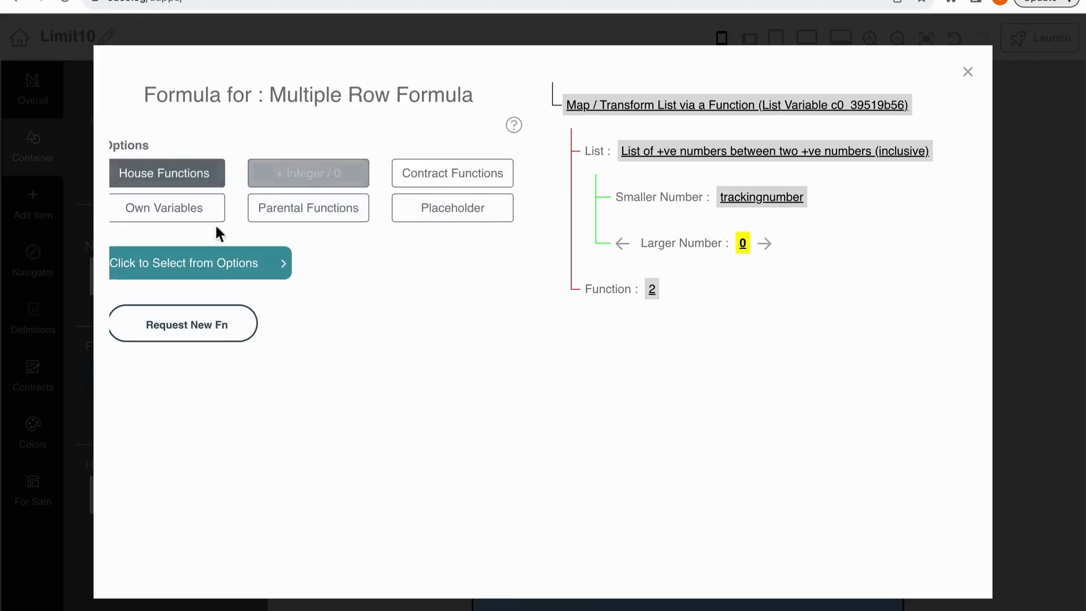
pyautogui.click(226, 263)
pyautogui.write('if')
pyautogui.click(252, 303)
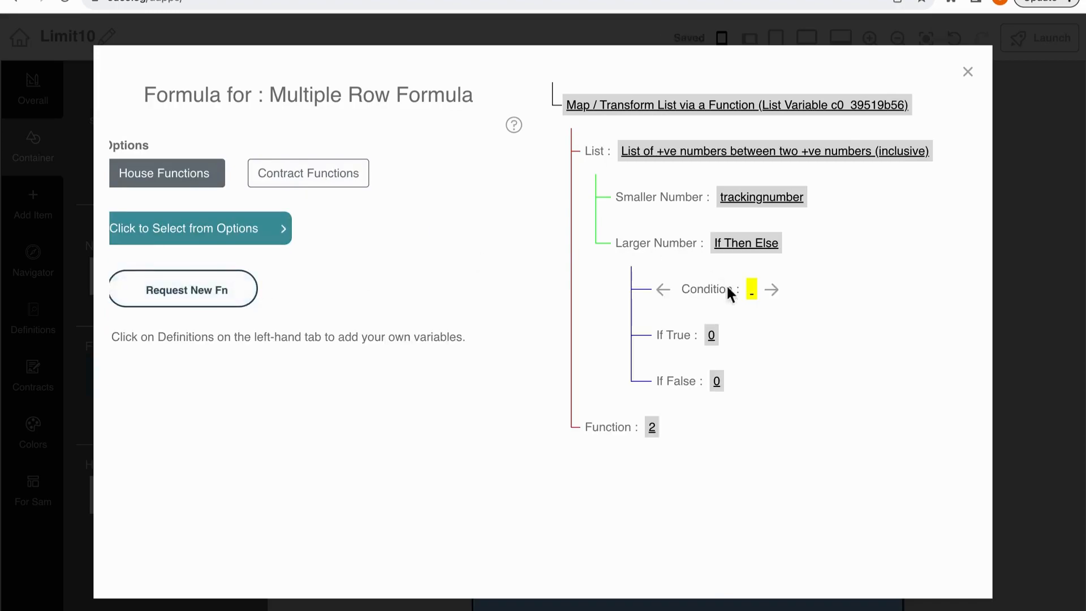
pyautogui.click(265, 243)
pyautogui.write('gre')
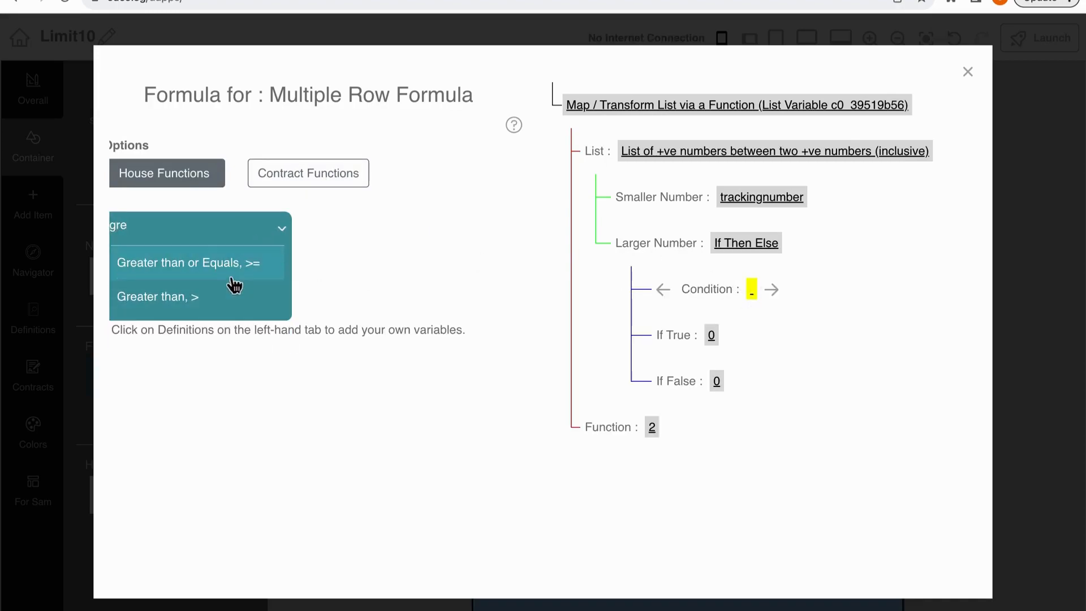
pyautogui.click(226, 277)
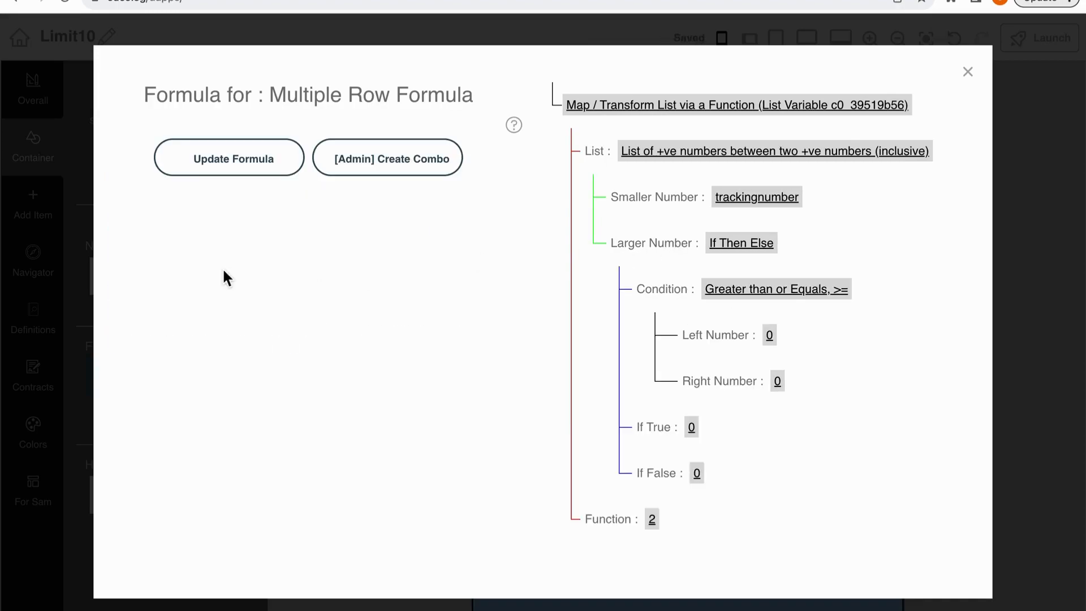
# Step: Set the condition's Left Number to "+, Add, Sum individual numbers" with the trackingnumber variable as its first number
pyautogui.click(771, 335)
pyautogui.click(180, 175)
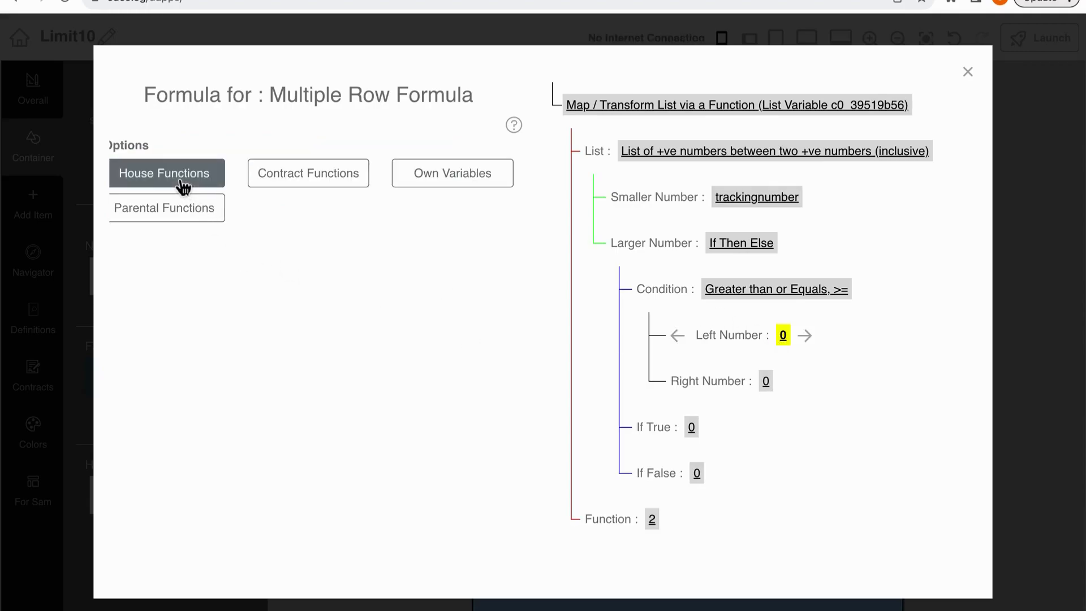
pyautogui.click(225, 263)
pyautogui.click(253, 327)
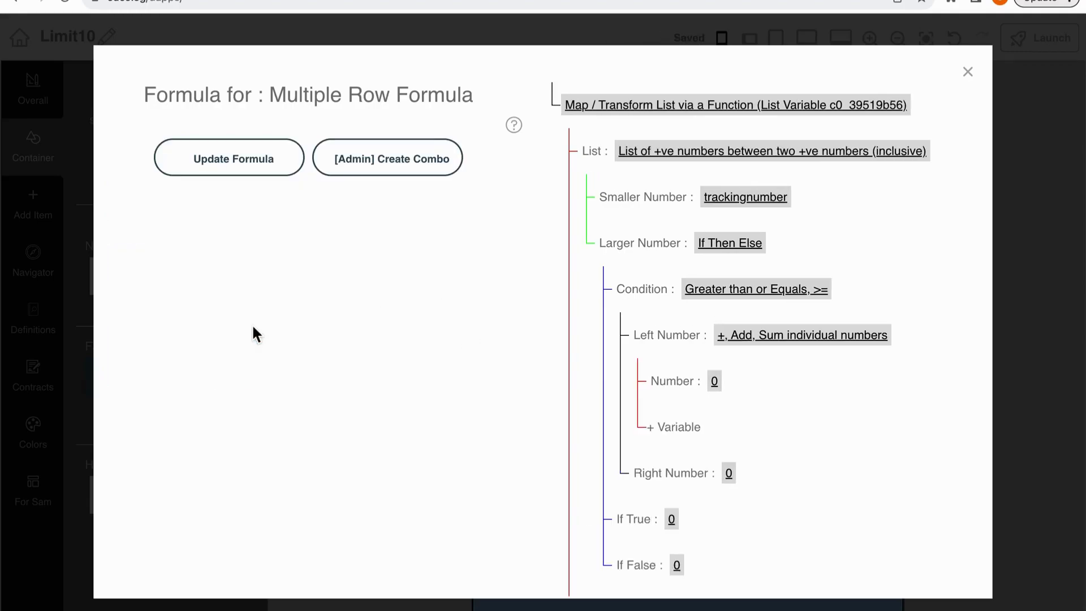
pyautogui.click(716, 381)
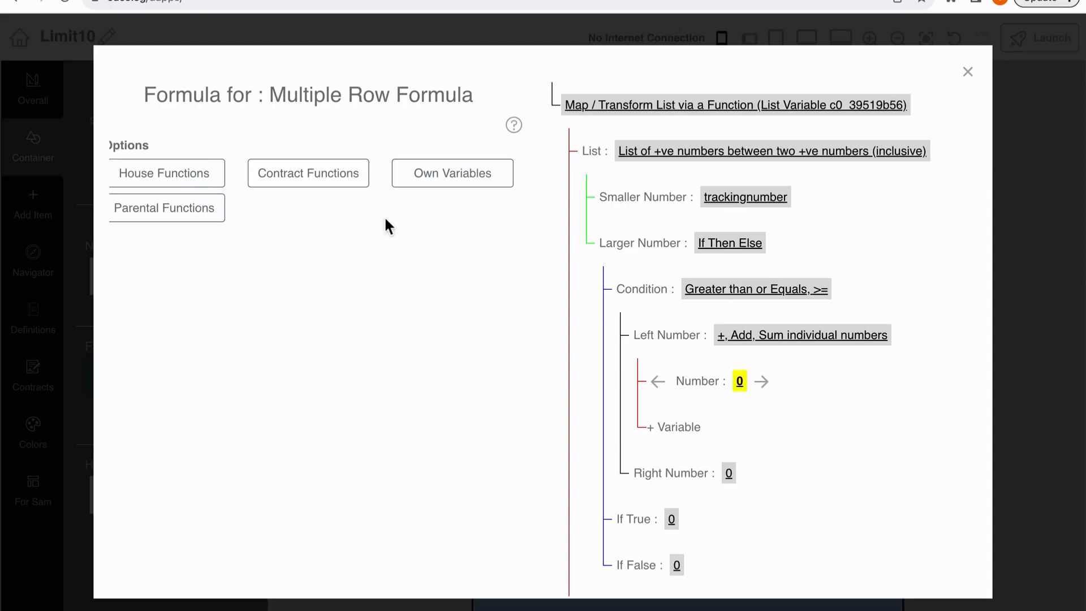
pyautogui.click(452, 176)
pyautogui.click(226, 263)
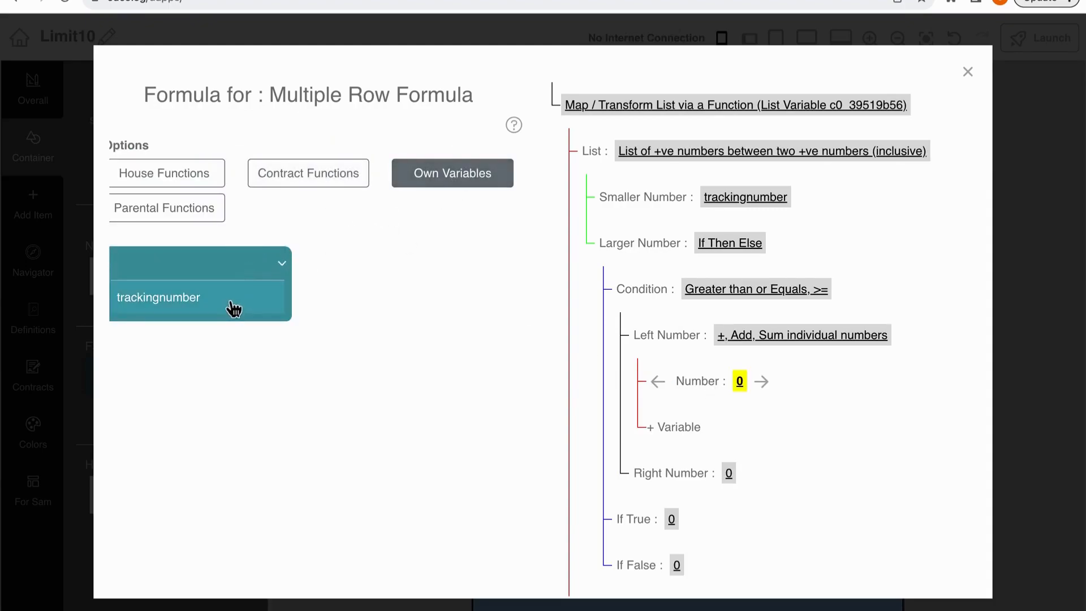
pyautogui.click(235, 306)
# Step: Add a second number with the positive integer 10 to the sum in the condition's Left Number
pyautogui.click(653, 427)
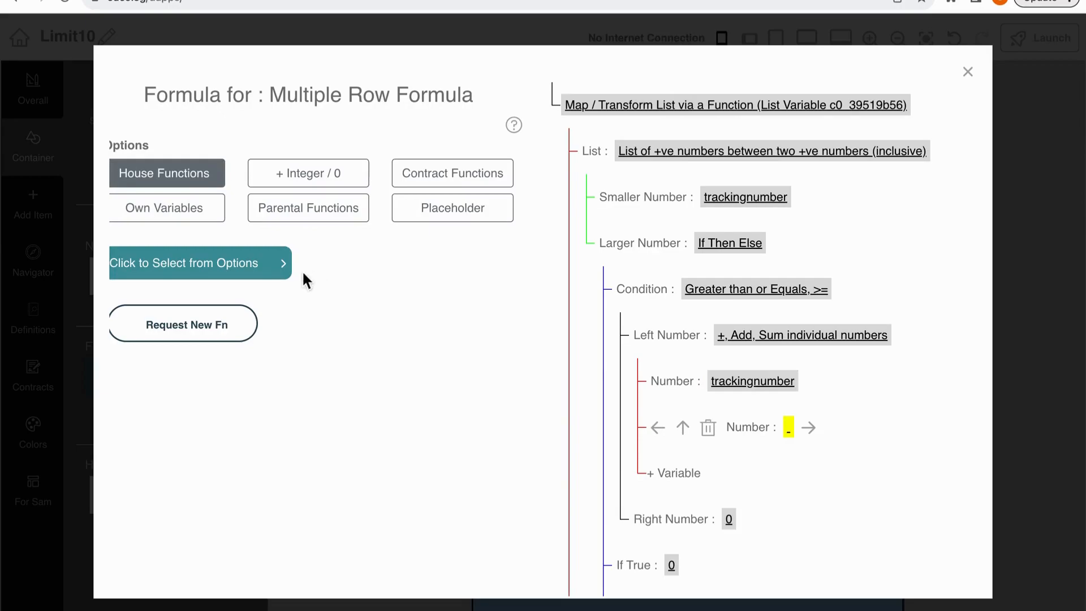
pyautogui.click(309, 173)
pyautogui.click(301, 280)
pyautogui.write('10')
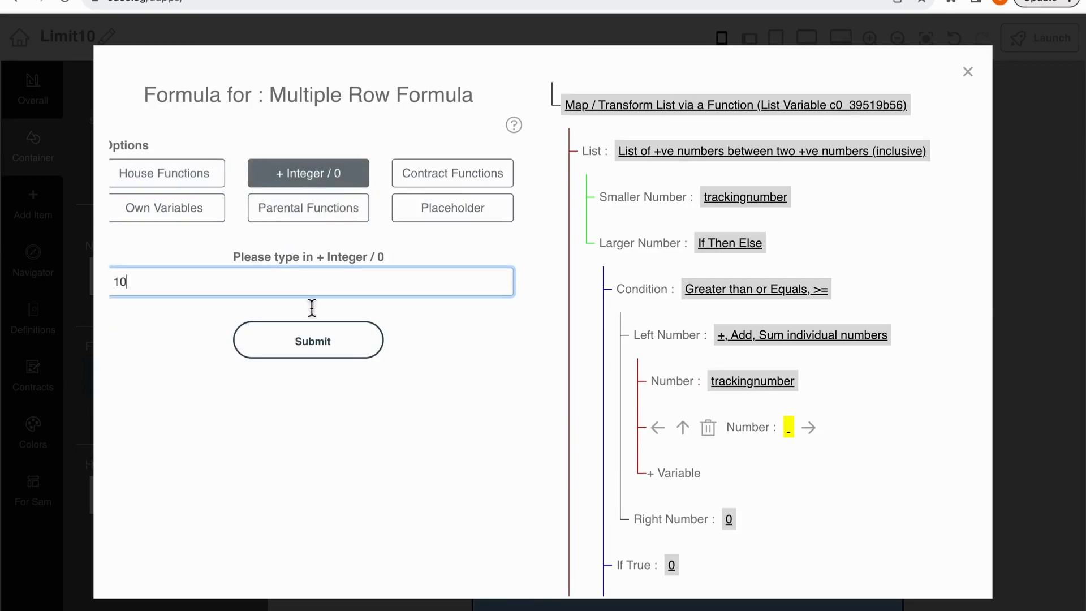
pyautogui.click(312, 341)
# Step: Set the condition's Right Number to the contract function Nft_NFT30.balanceOf
pyautogui.scroll(-1, 754, 446)
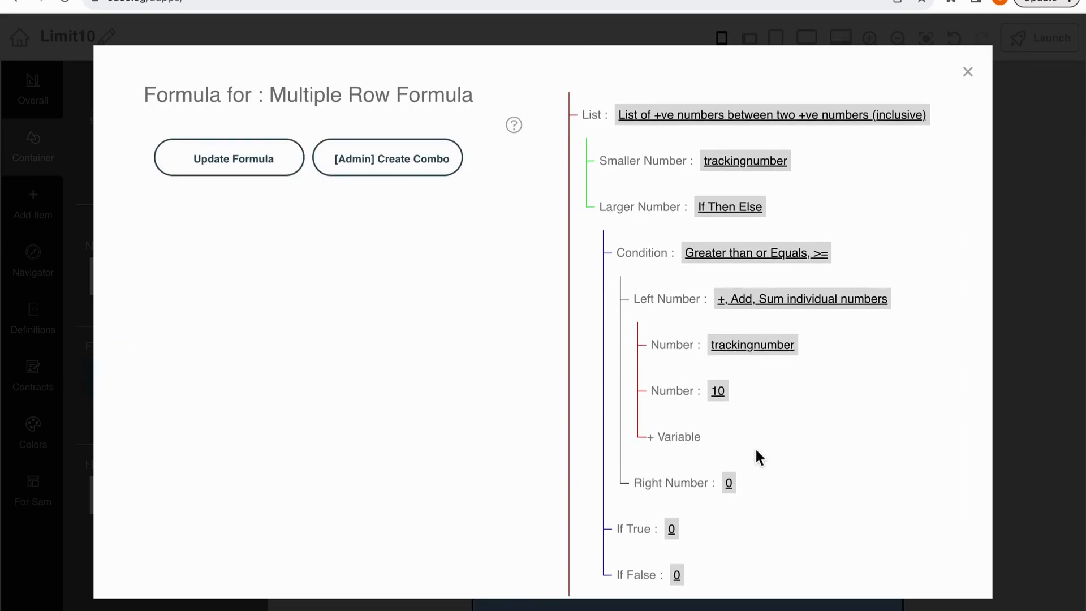
pyautogui.click(730, 483)
pyautogui.click(453, 173)
pyautogui.click(280, 266)
pyautogui.write('ba')
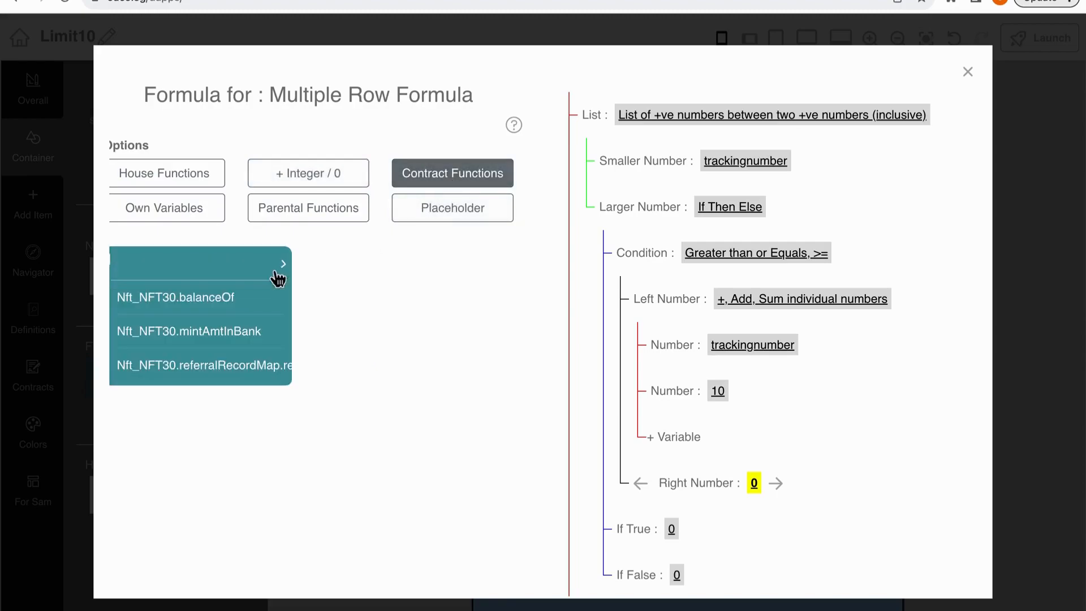
pyautogui.write('l')
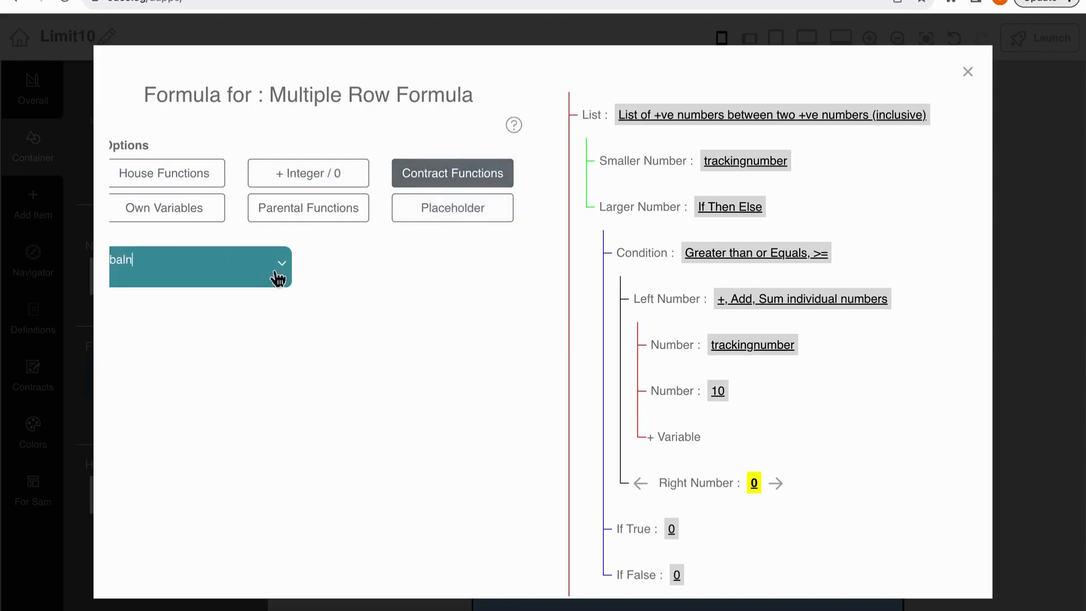
pyautogui.click(234, 297)
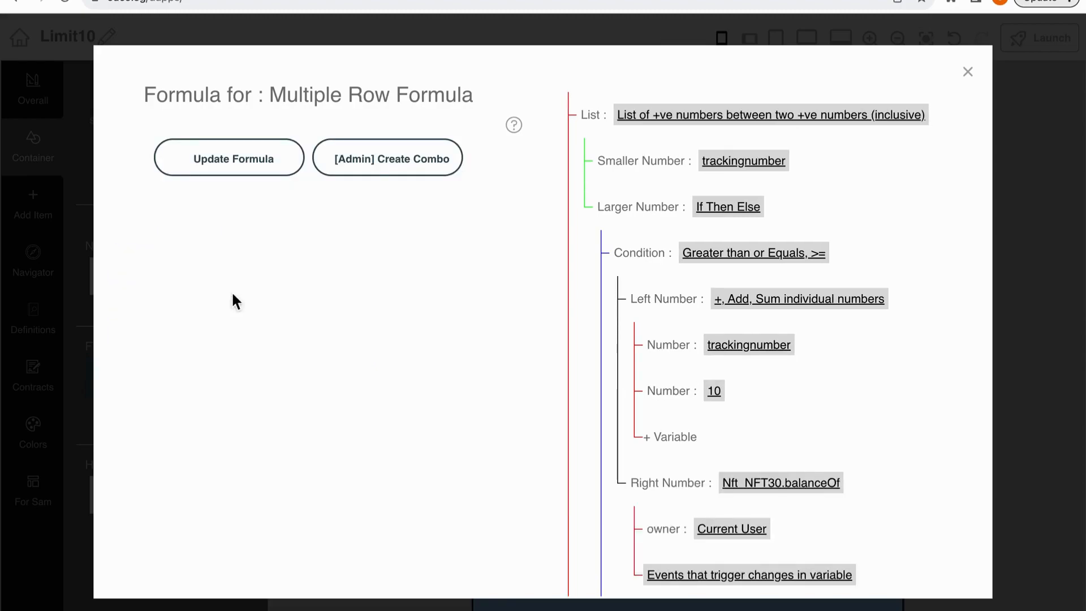
# Step: Set the If True value of the If Then Else to the "-, Subtract" house function
pyautogui.scroll(-3, 750, 321)
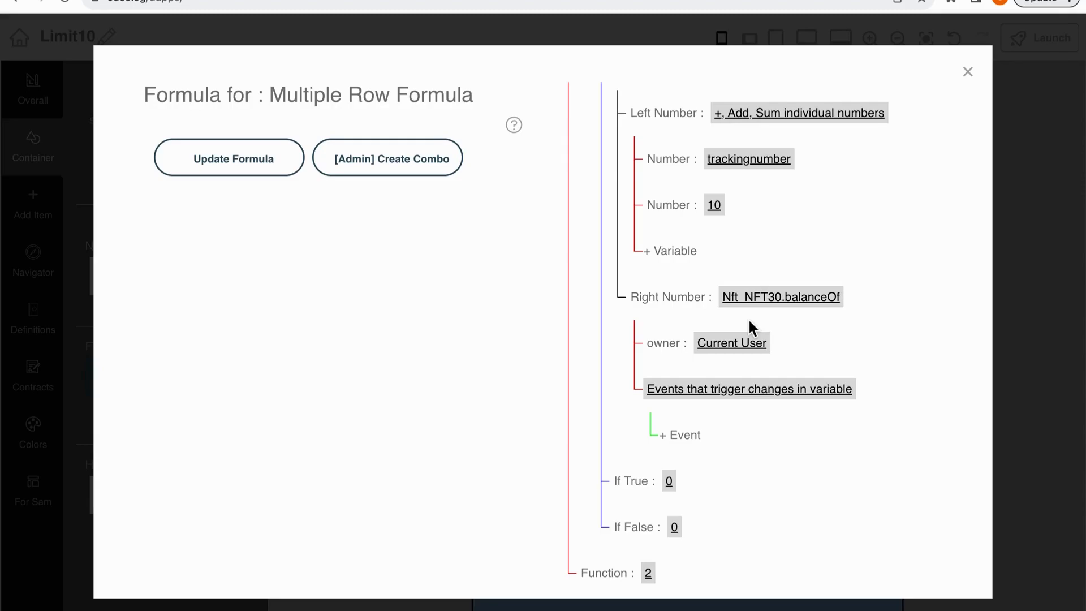
pyautogui.click(669, 481)
pyautogui.click(207, 262)
pyautogui.write('sub')
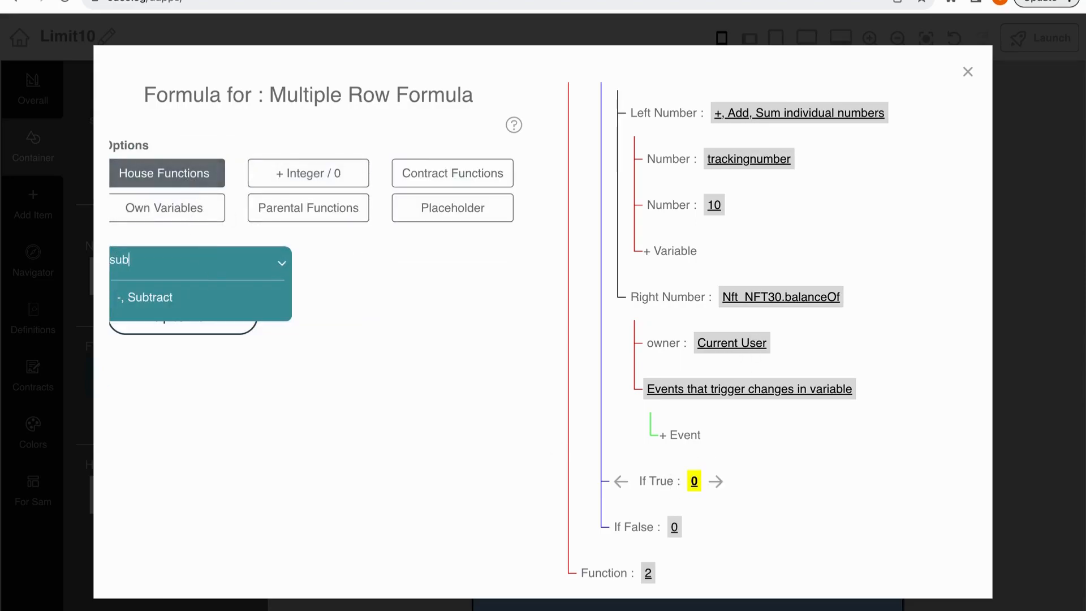
pyautogui.click(220, 297)
# Step: Set the first number of the If True subtraction to the contract function Nft_NFT30.balanceOf
pyautogui.scroll(-2, 673, 423)
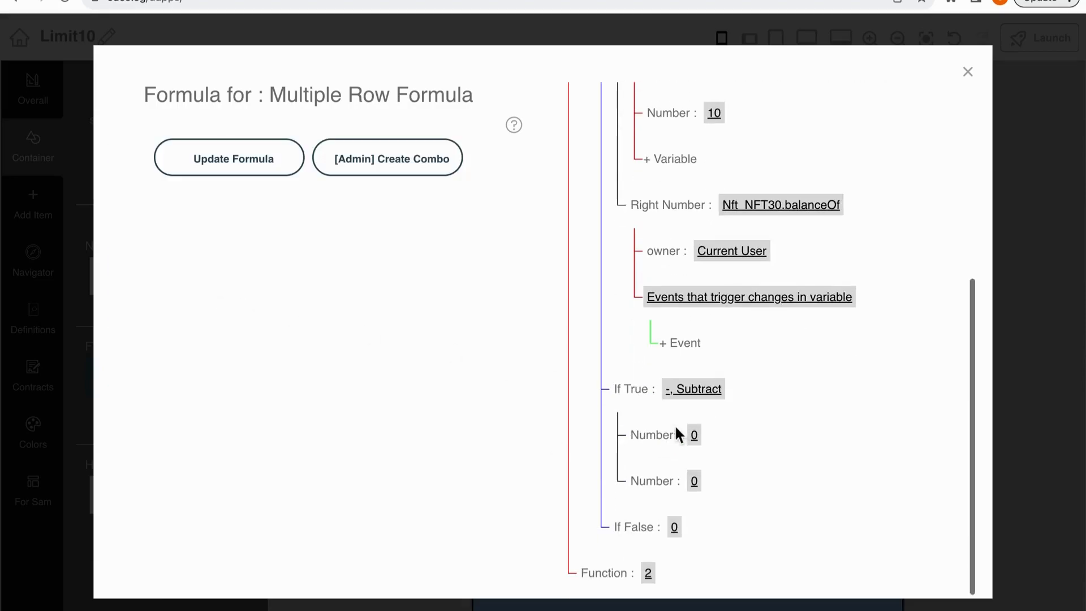
pyautogui.click(695, 435)
pyautogui.click(440, 191)
pyautogui.click(259, 286)
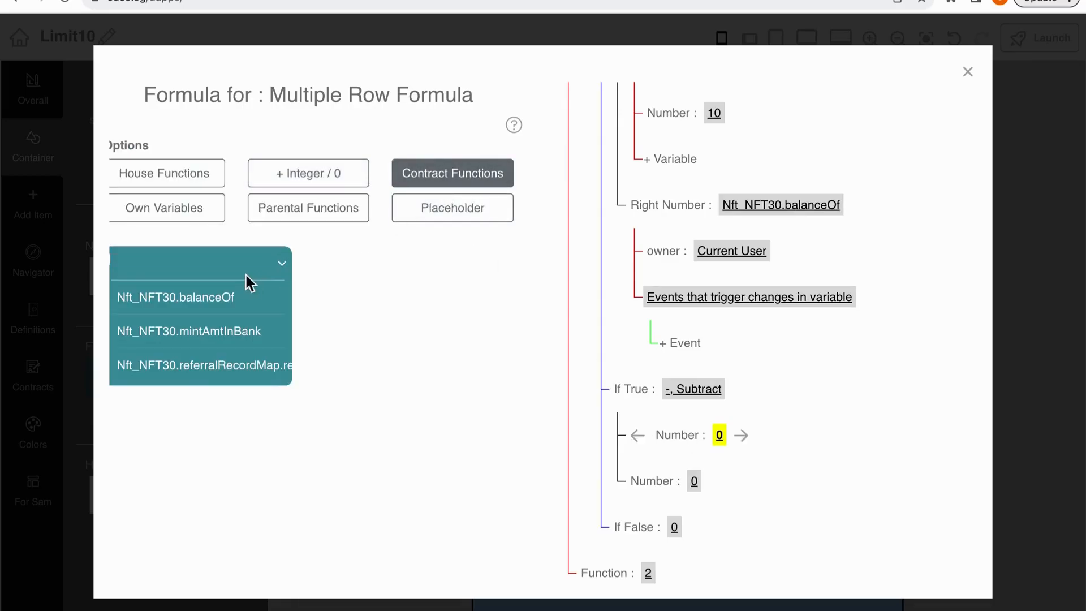
pyautogui.click(247, 288)
# Step: Set the second number of the If True subtraction to 1
pyautogui.scroll(-2, 642, 428)
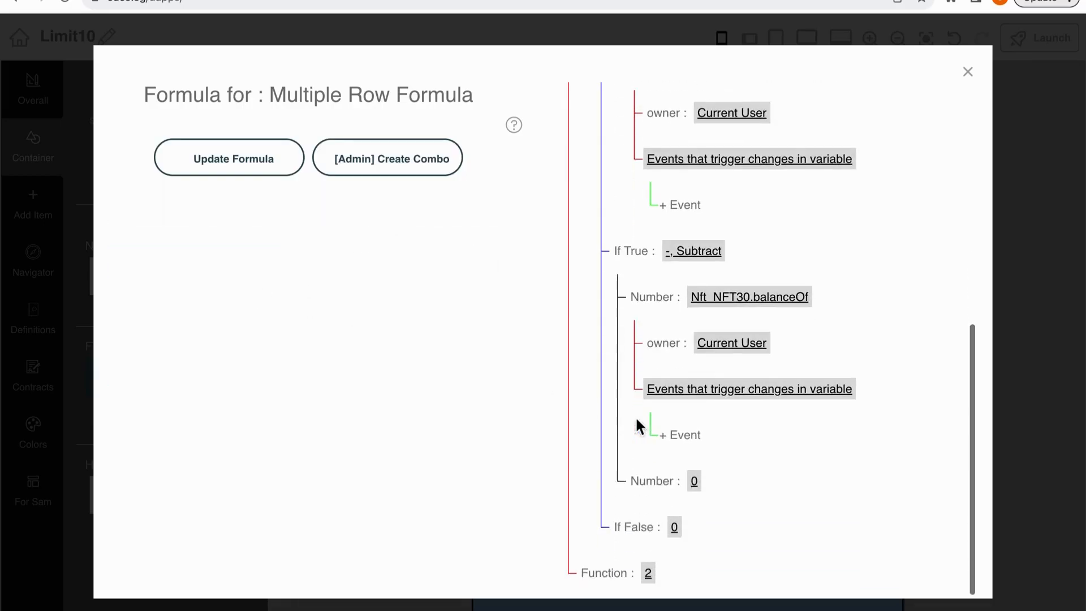
pyautogui.click(696, 480)
pyautogui.click(387, 287)
pyautogui.write('1')
pyautogui.click(320, 352)
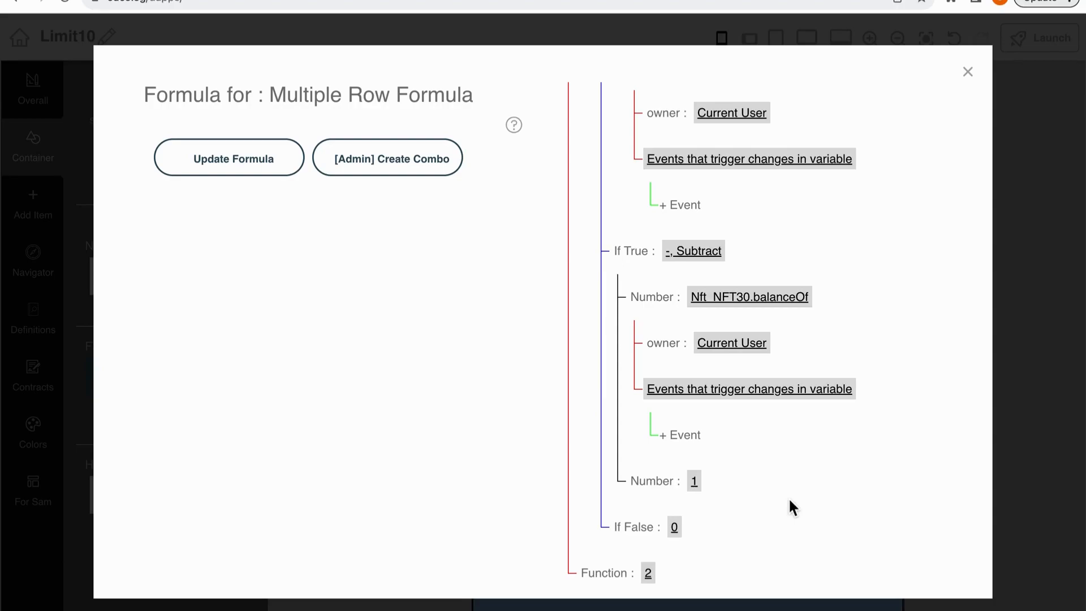
# Step: Set the If False value to the house function "+, Add, Sum individual numbers"
pyautogui.click(675, 528)
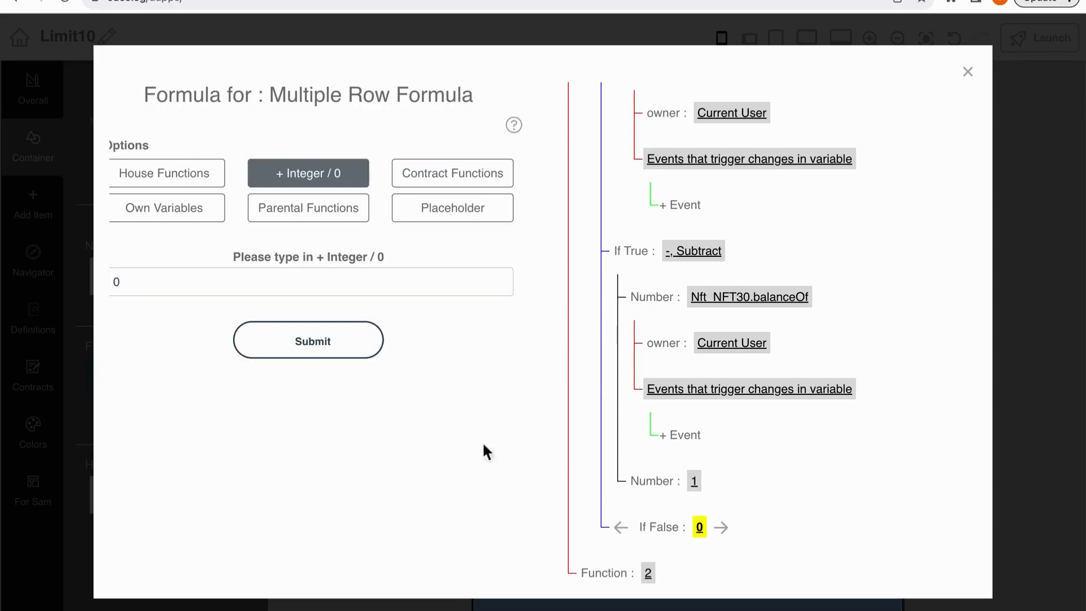
pyautogui.click(173, 181)
pyautogui.click(206, 266)
pyautogui.write('add')
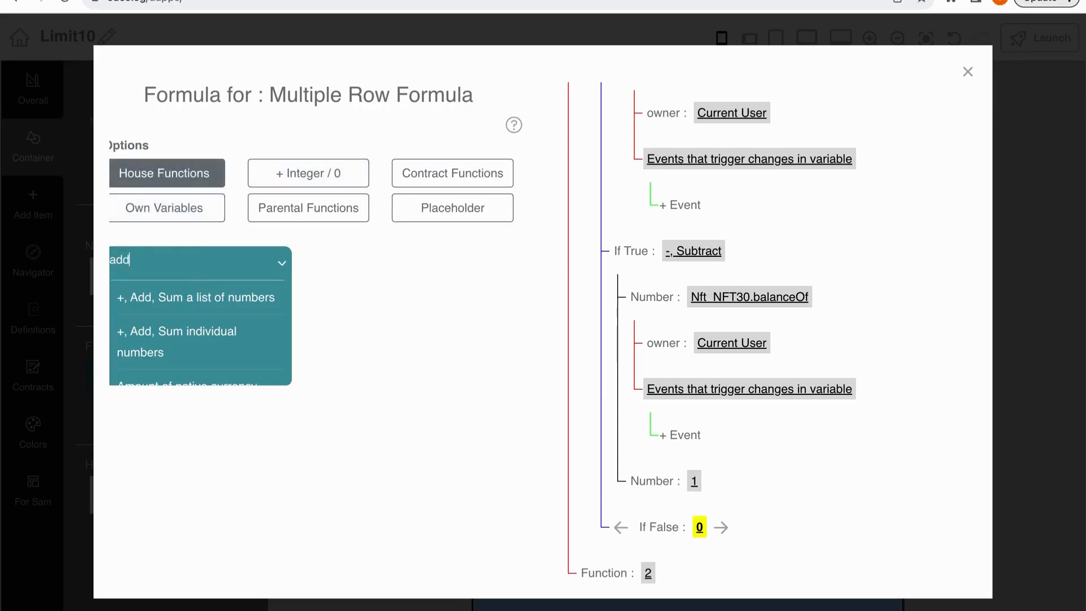
pyautogui.click(223, 334)
# Step: Set the first number of the If False sum to the trackingnumber variable
pyautogui.scroll(-2, 747, 458)
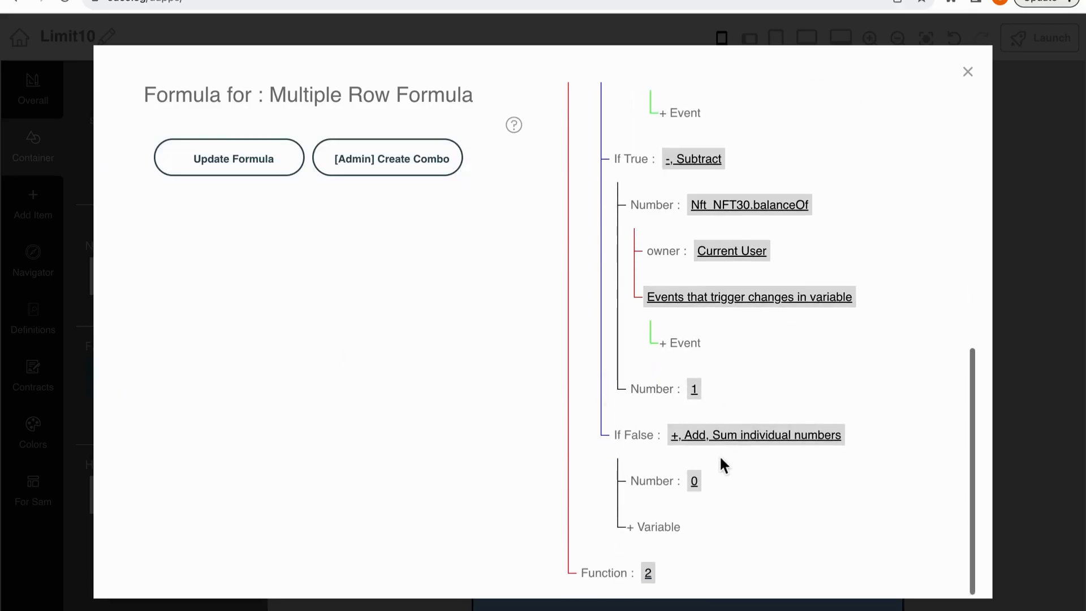
pyautogui.click(695, 482)
pyautogui.click(204, 215)
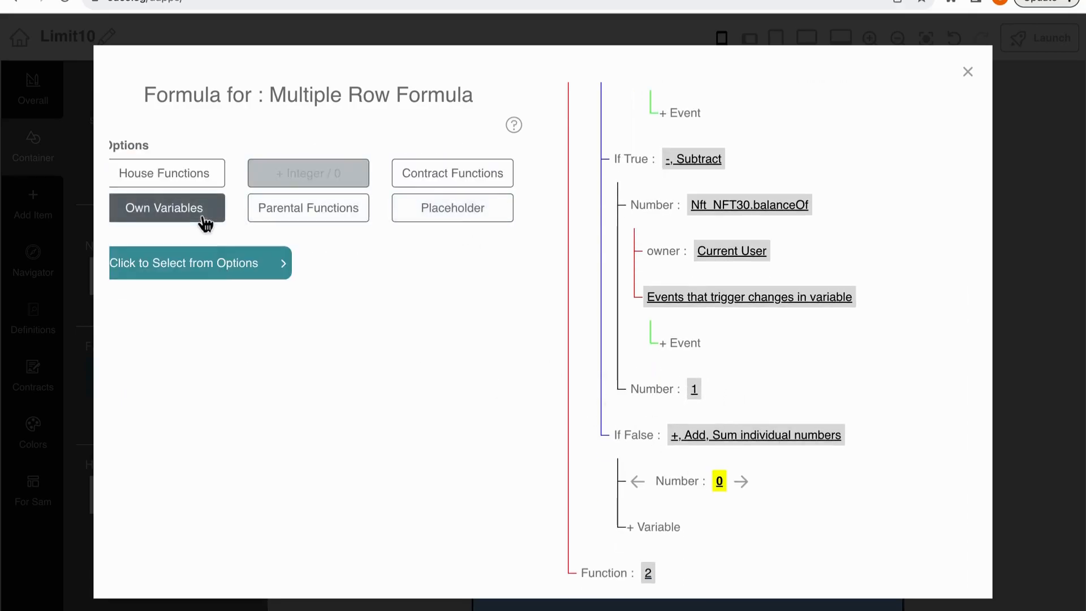
pyautogui.click(213, 262)
pyautogui.click(229, 304)
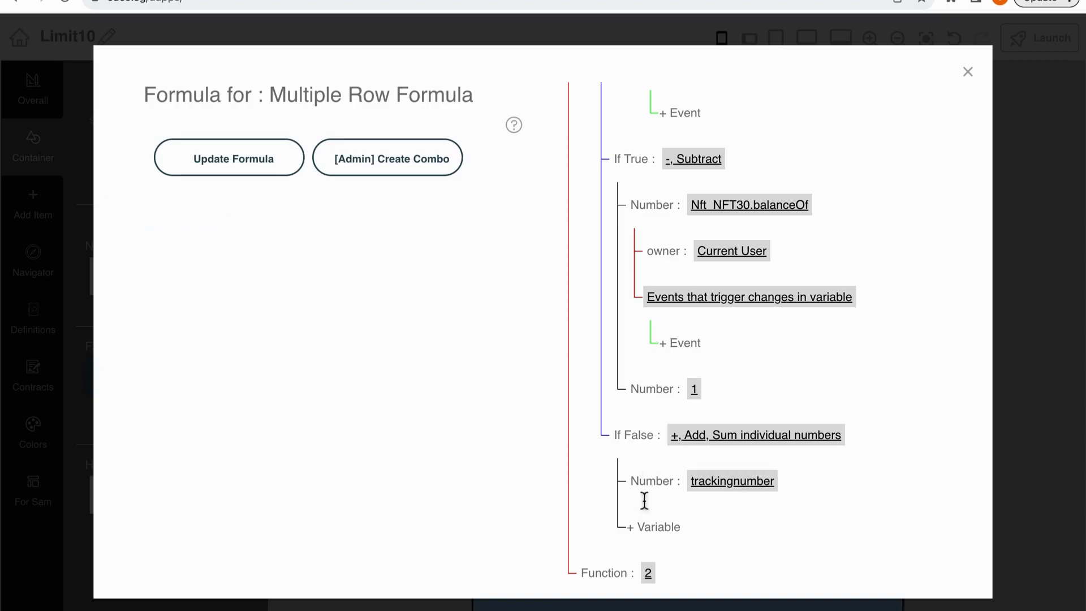
# Step: Add a second number to the If False sum with the positive integer value 9
pyautogui.click(636, 527)
pyautogui.click(307, 189)
pyautogui.click(296, 279)
pyautogui.write('9')
pyautogui.click(342, 344)
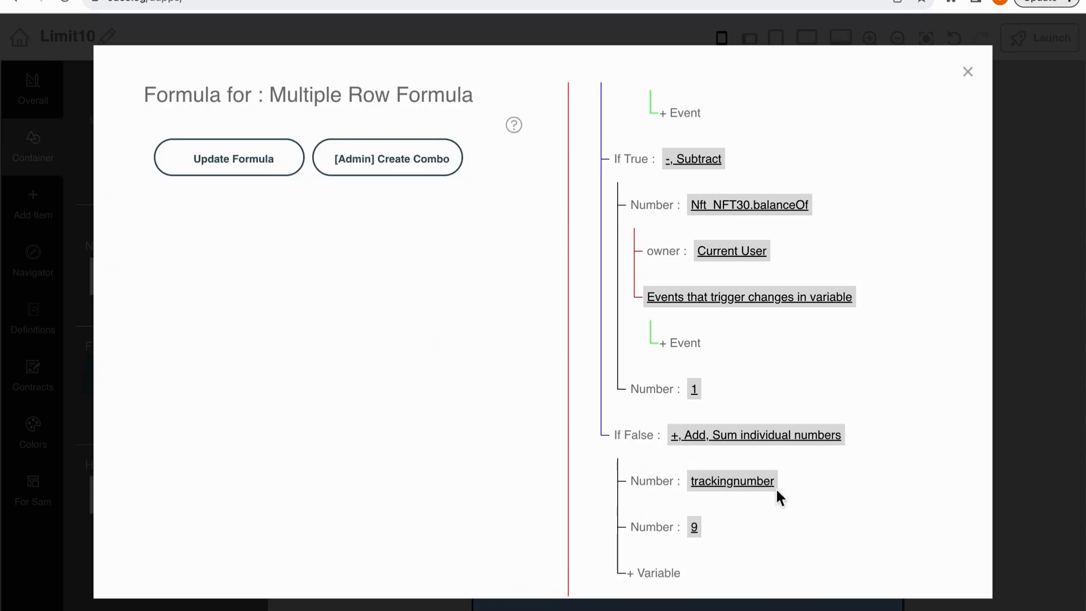
# Step: Set the map's Function argument to the contract function Nft_NFT30.tokenOfOwnerByIndex
pyautogui.scroll(-1, 775, 487)
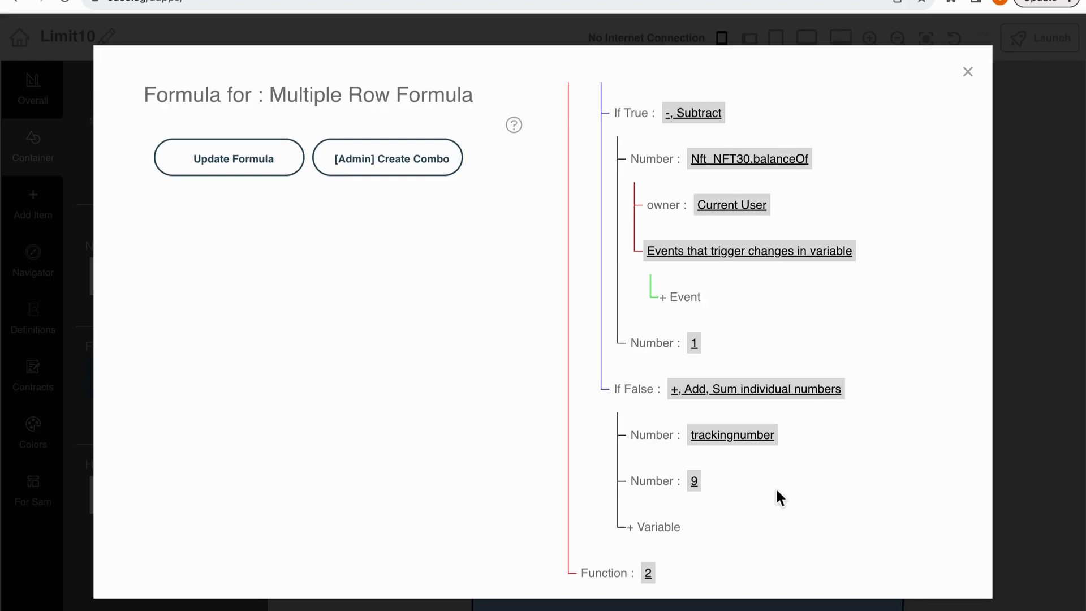
pyautogui.click(650, 575)
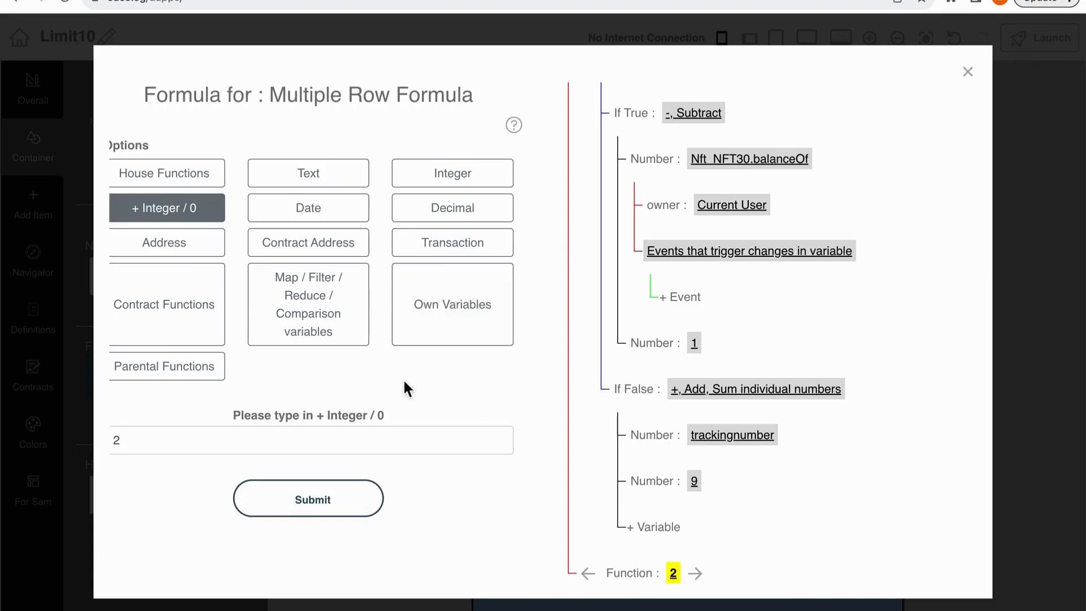
pyautogui.click(158, 290)
pyautogui.click(214, 424)
pyautogui.write('tok')
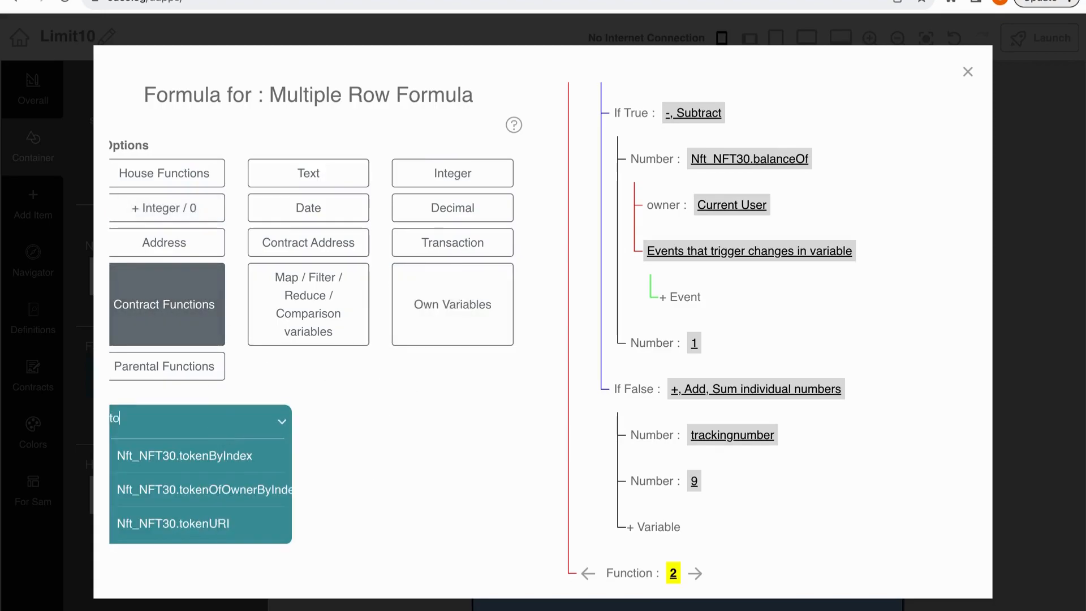
pyautogui.click(249, 490)
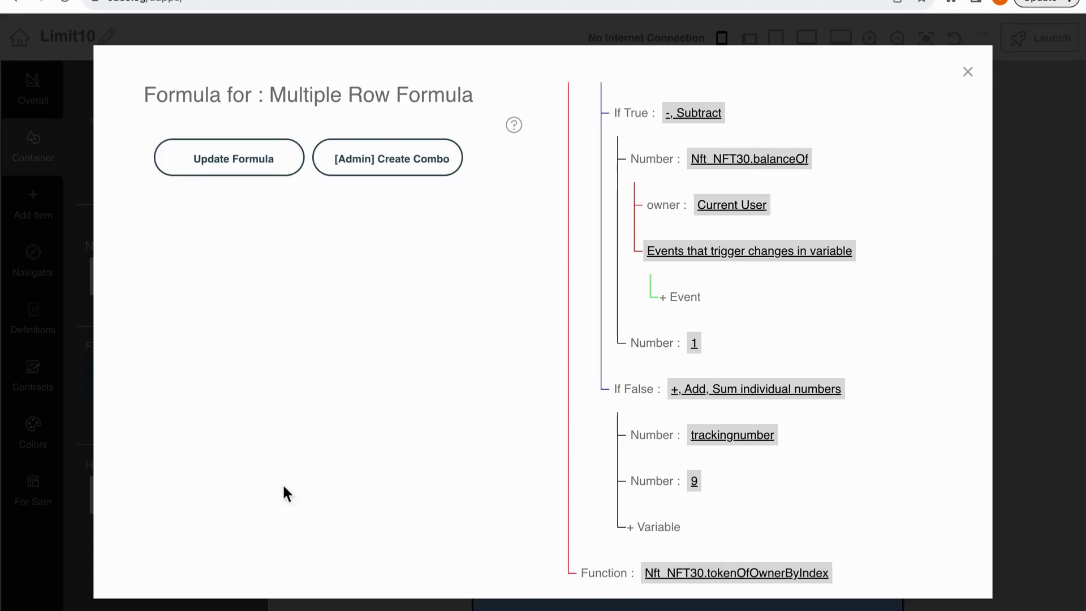
pyautogui.scroll(-3, 588, 476)
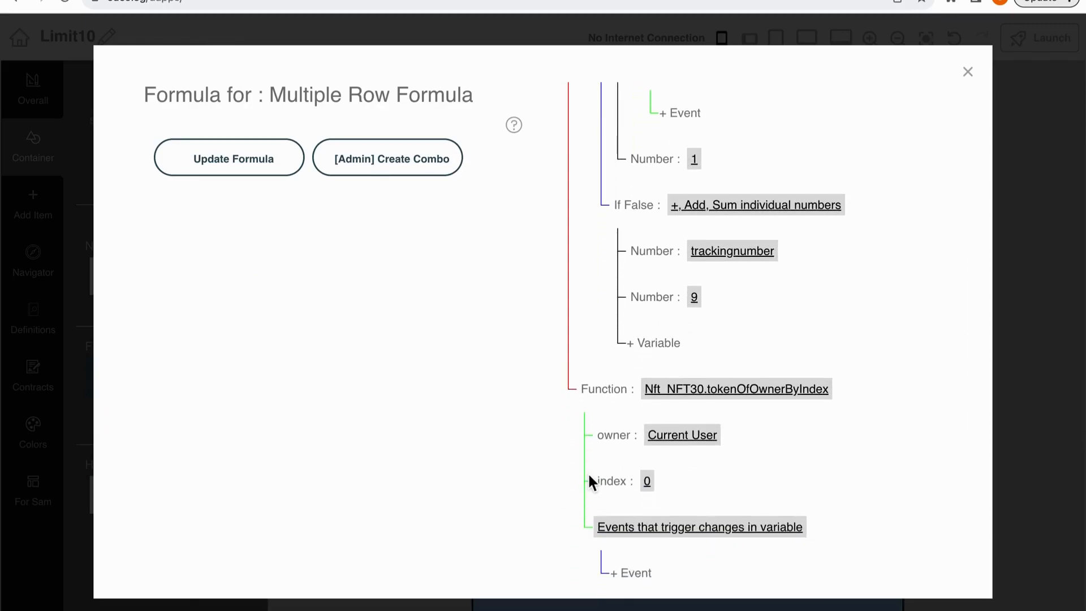
# Step: Set the index argument of tokenOfOwnerByIndex to the map variable c0_39519b56 and update the Multiple Row Formula
pyautogui.click(647, 481)
pyautogui.click(192, 265)
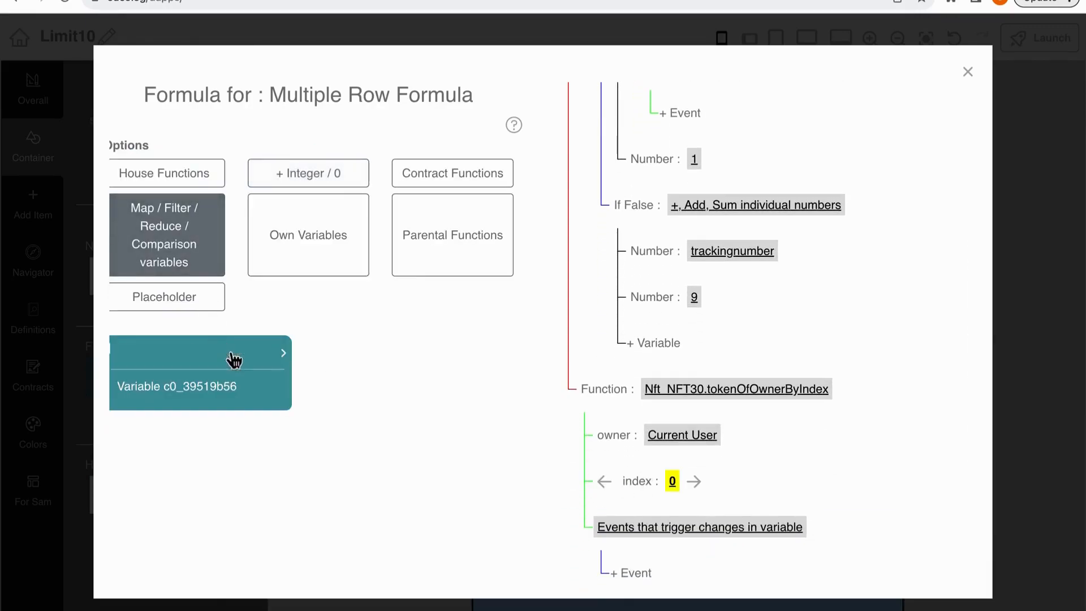
pyautogui.click(232, 393)
pyautogui.click(235, 171)
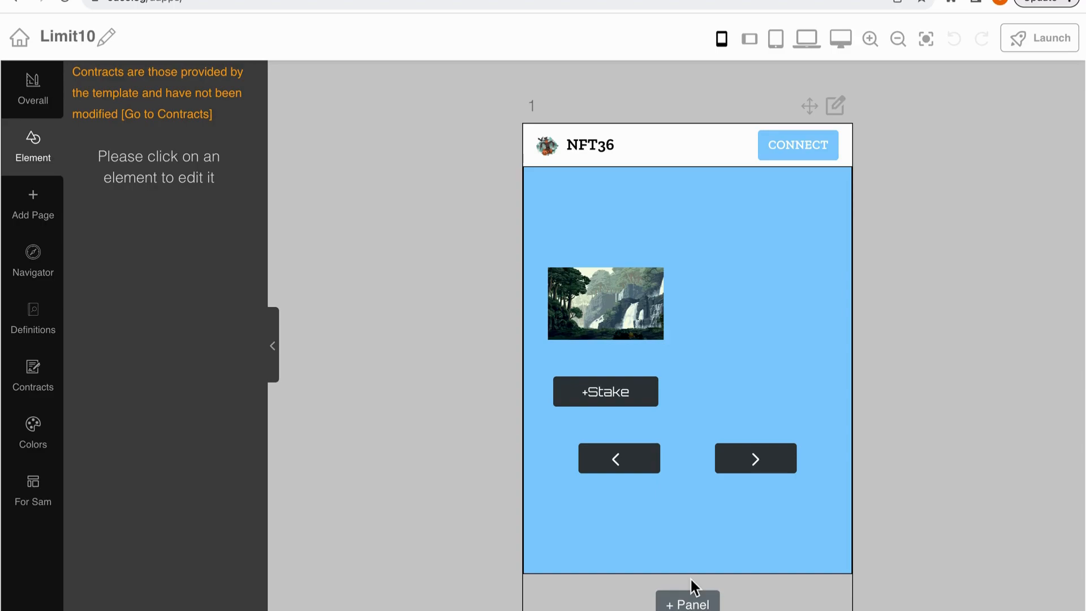
# Step: Switch the waterfall image's source to a formula using the house function "Image URI from Token URI"
pyautogui.click(602, 301)
pyautogui.click(105, 241)
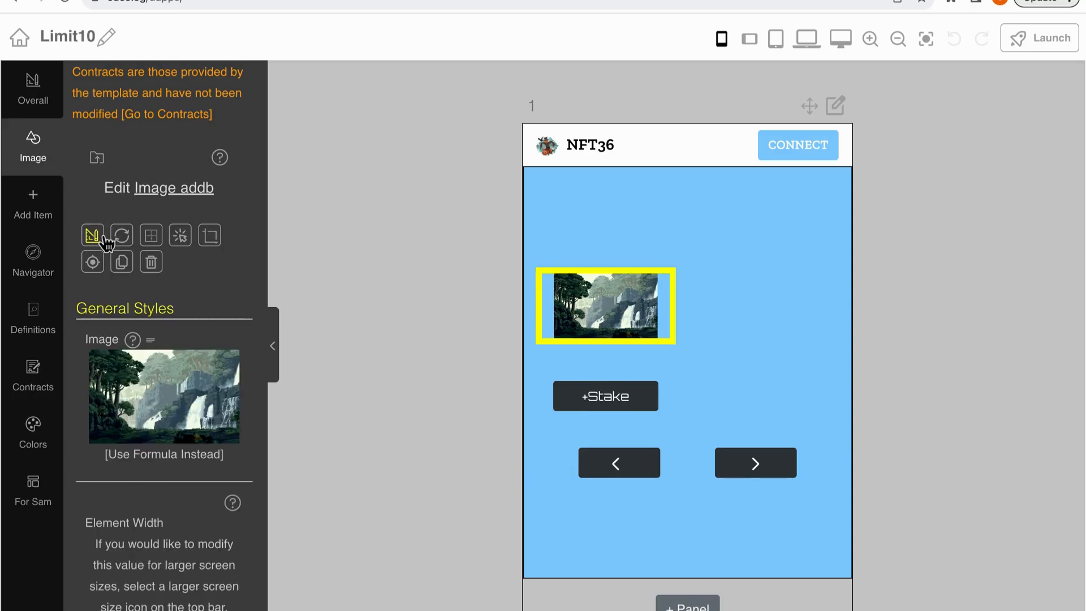
pyautogui.click(199, 458)
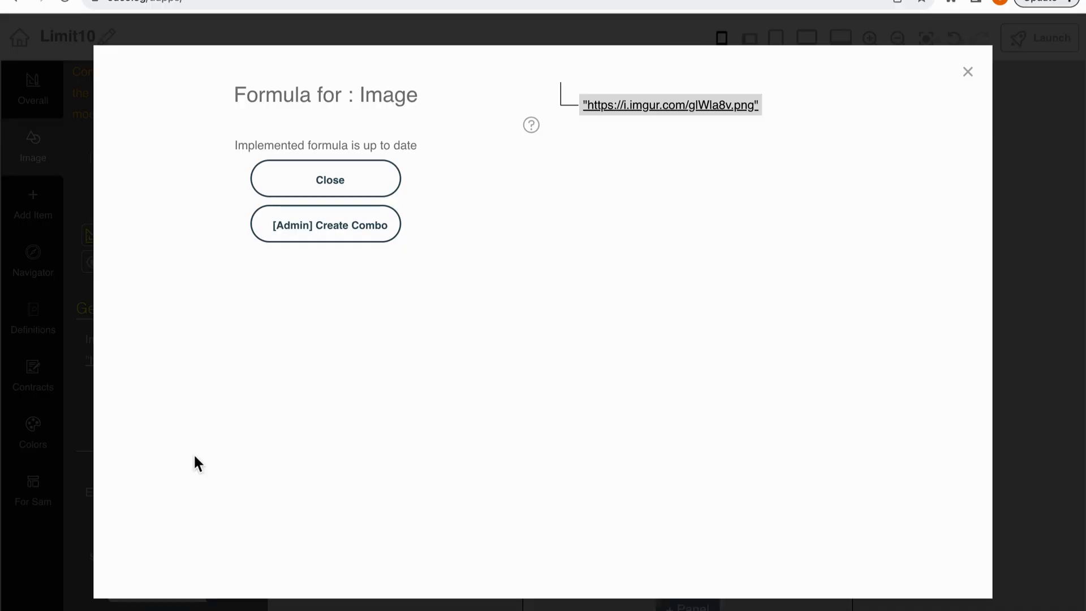
pyautogui.click(638, 107)
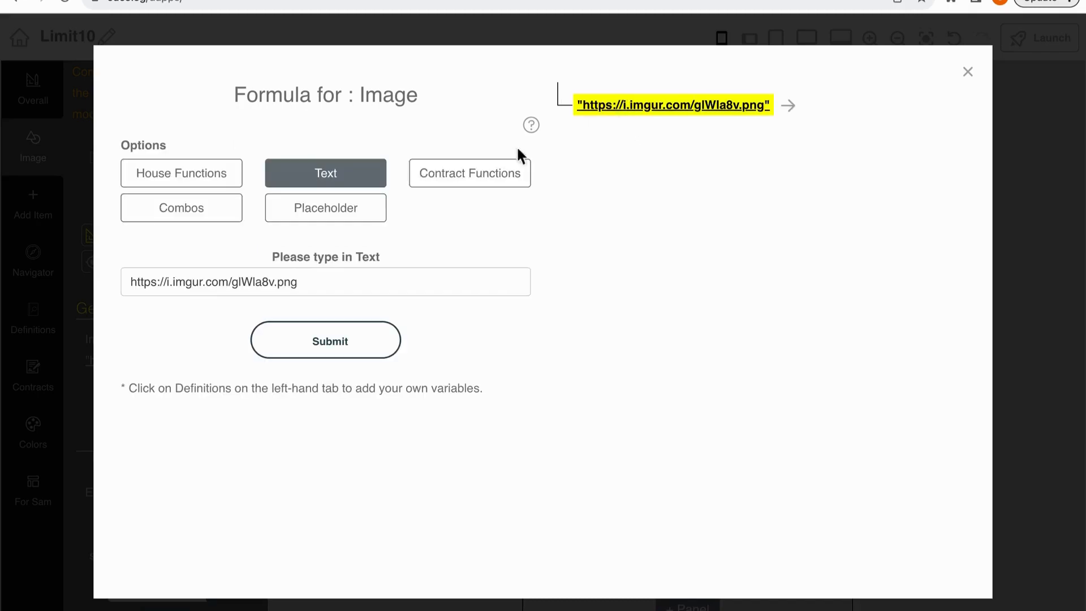
pyautogui.click(212, 180)
pyautogui.click(247, 253)
pyautogui.scroll(-2, 215, 314)
pyautogui.write('image')
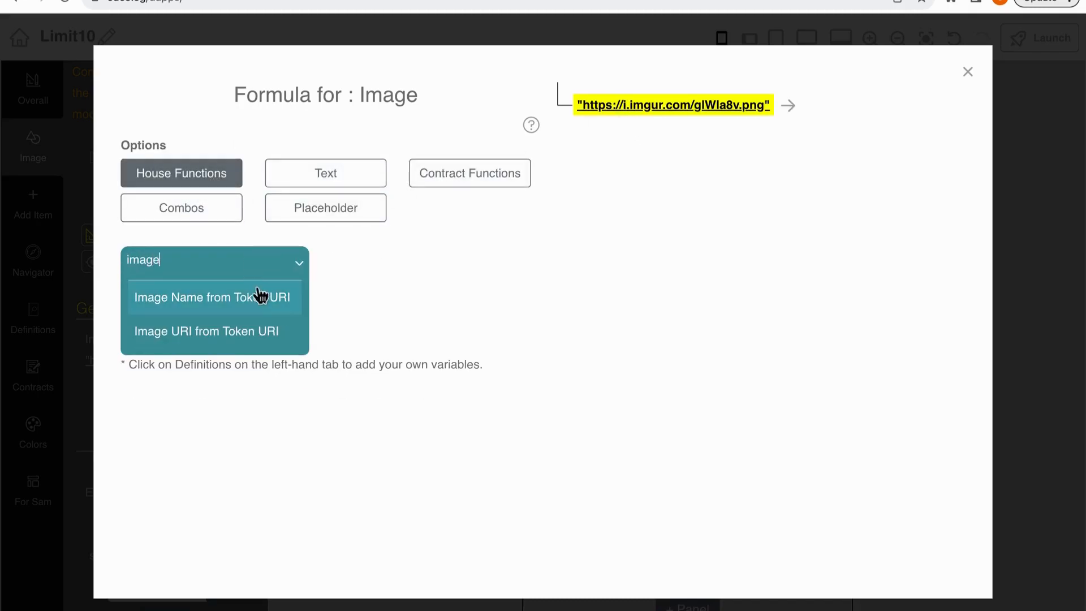
pyautogui.click(249, 339)
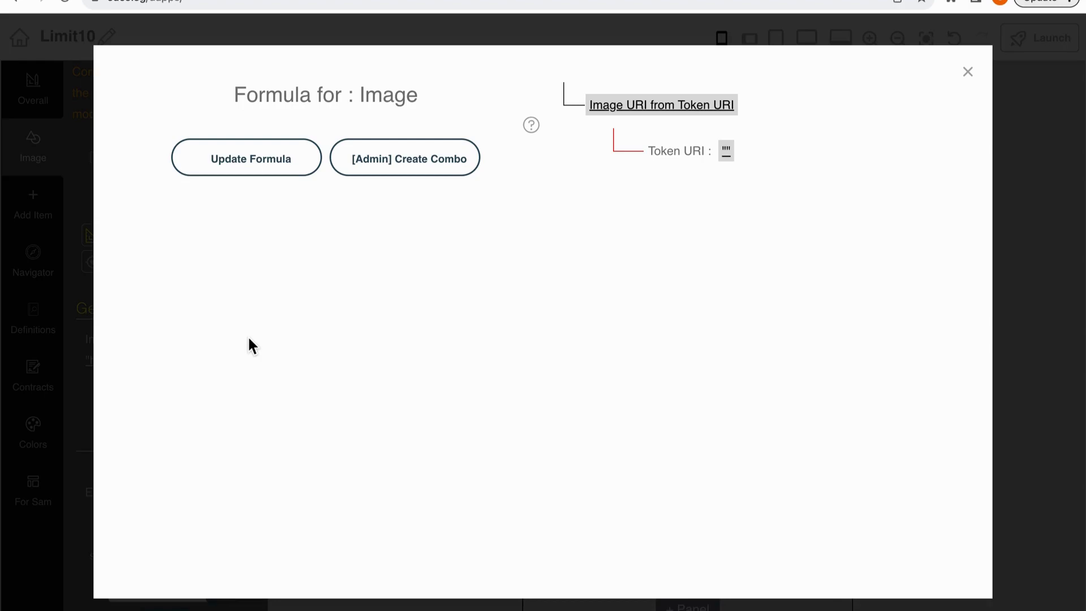
# Step: Set the Token URI argument of the image formula to the contract function Nft_NFT30.tokenURI
pyautogui.click(727, 152)
pyautogui.click(477, 192)
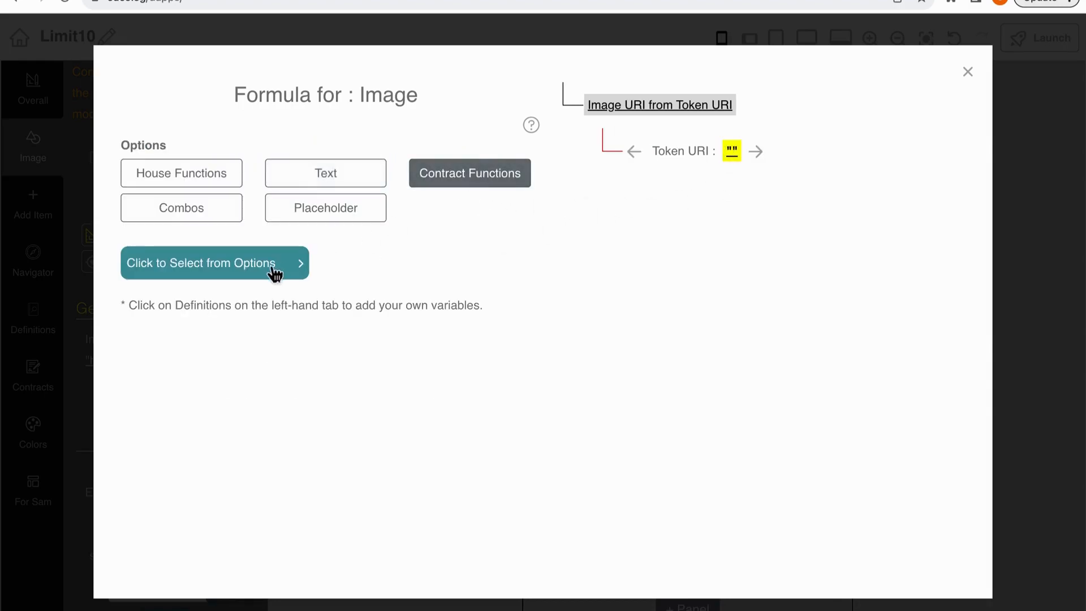
pyautogui.click(273, 274)
pyautogui.write('tok')
pyautogui.click(254, 291)
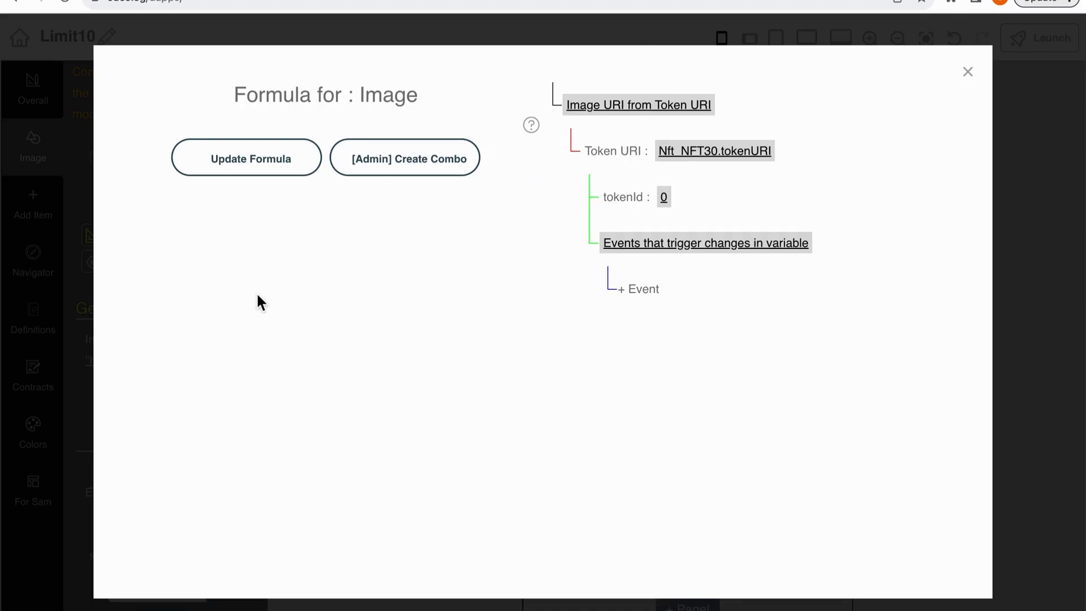
# Step: Set tokenId to the parental function "Governing Value of Container NFT" and update the image formula
pyautogui.click(662, 202)
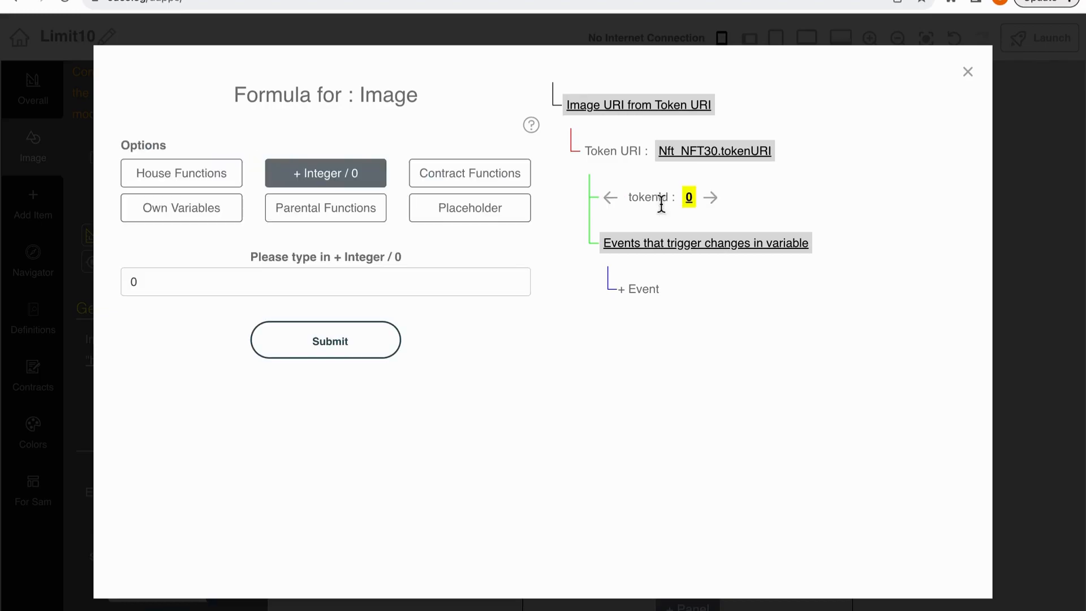
pyautogui.click(311, 223)
pyautogui.click(227, 314)
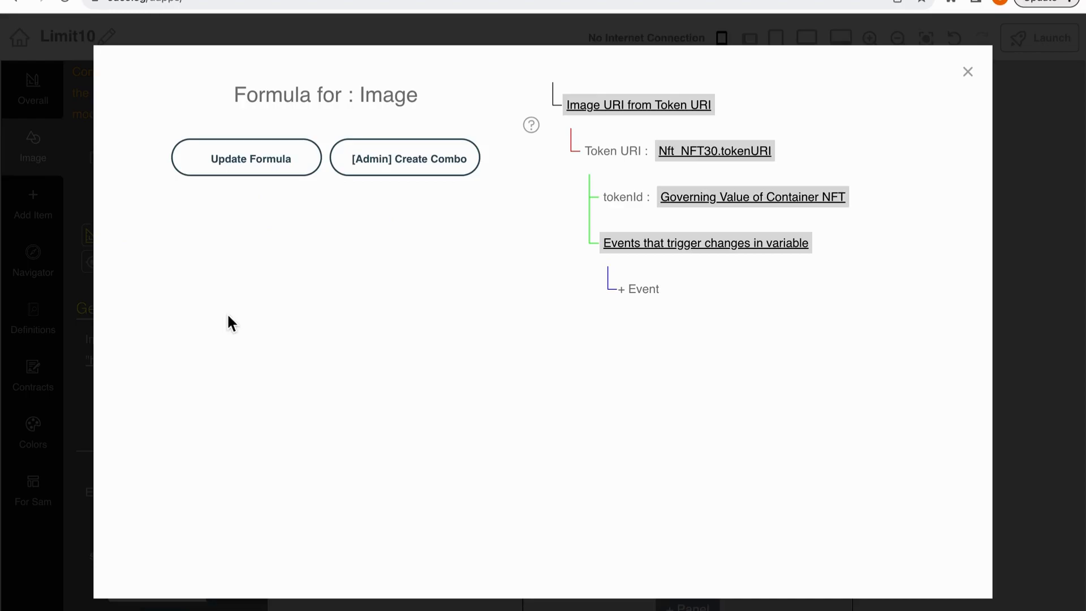
pyautogui.click(253, 169)
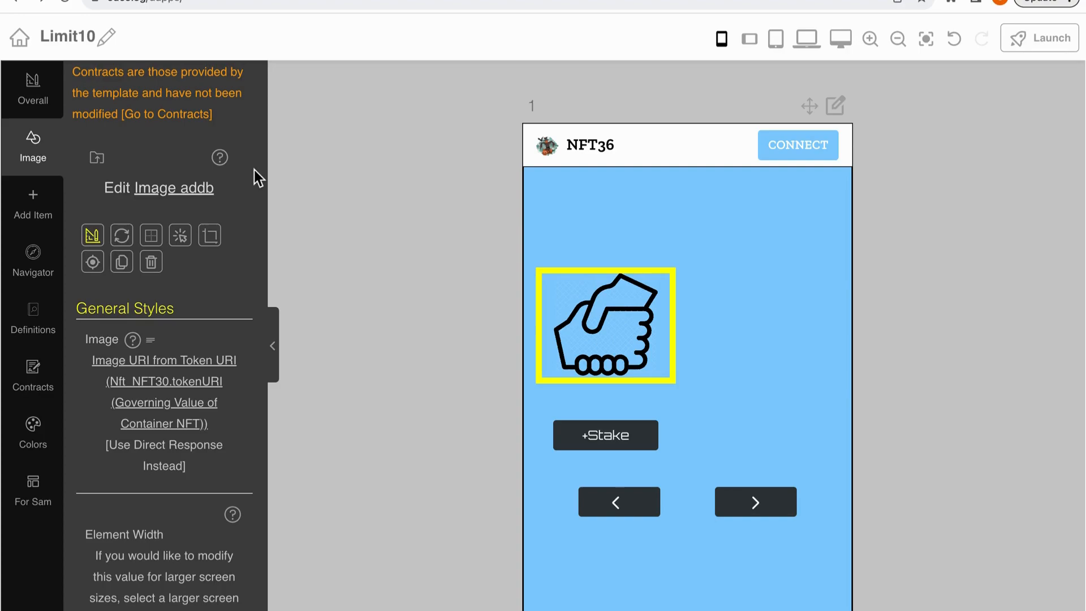
# Step: Add a second variable to the definitions and name it stakinglist
pyautogui.click(32, 320)
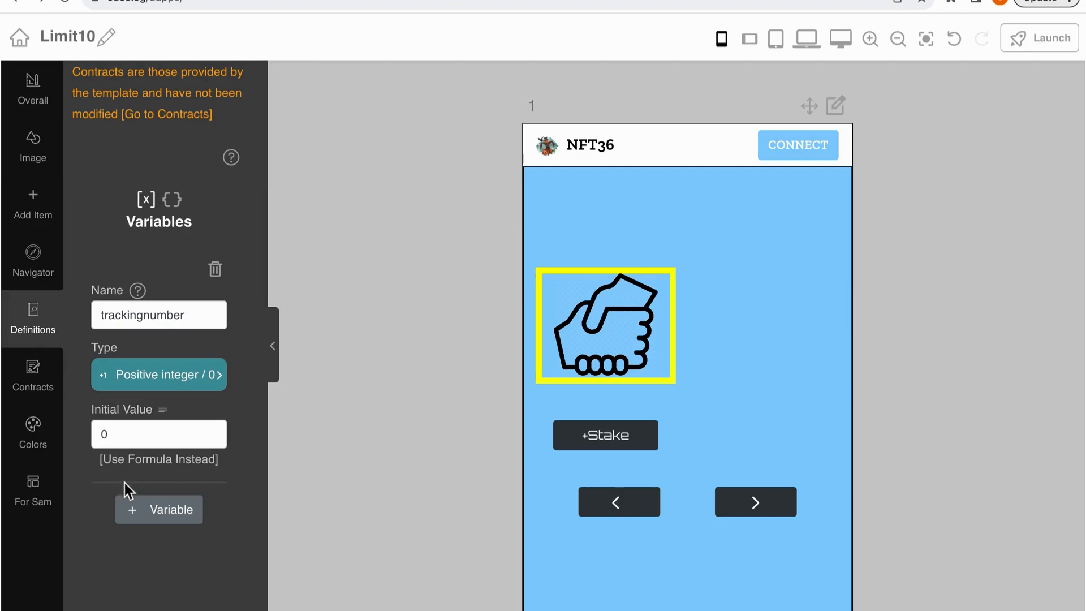
pyautogui.click(135, 507)
pyautogui.scroll(-3, 135, 505)
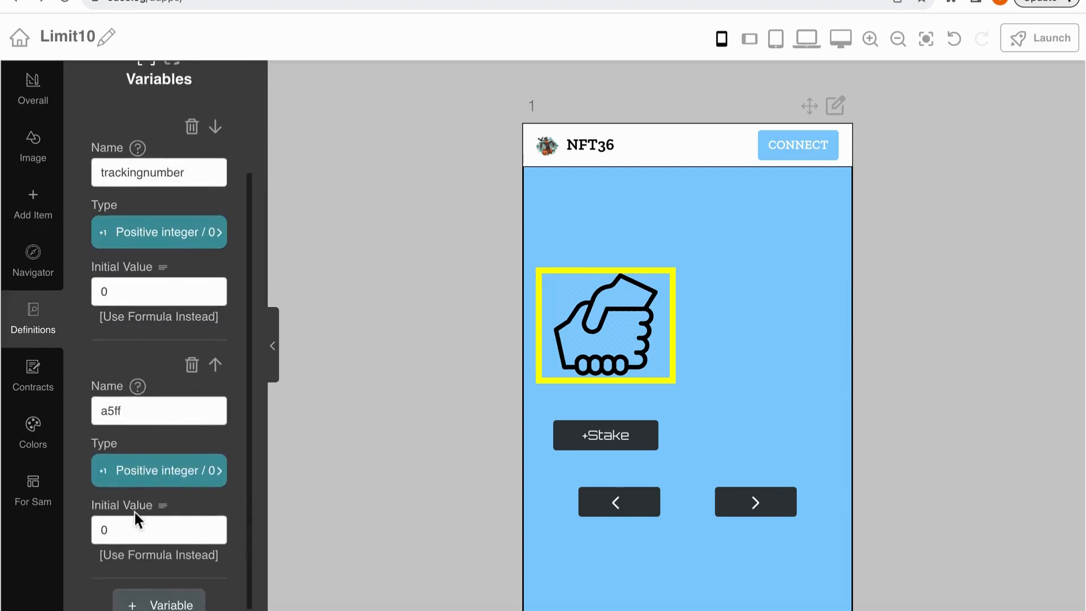
pyautogui.doubleClick(129, 406)
pyautogui.write('stakinglist')
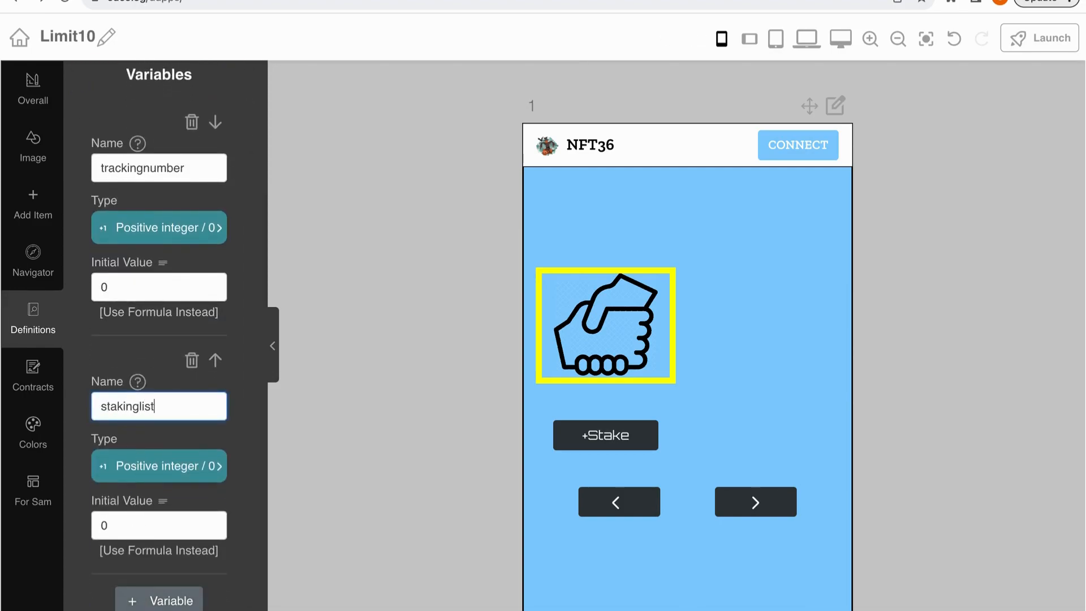
# Step: Set the stakinglist variable's type to List
pyautogui.scroll(-1, 129, 406)
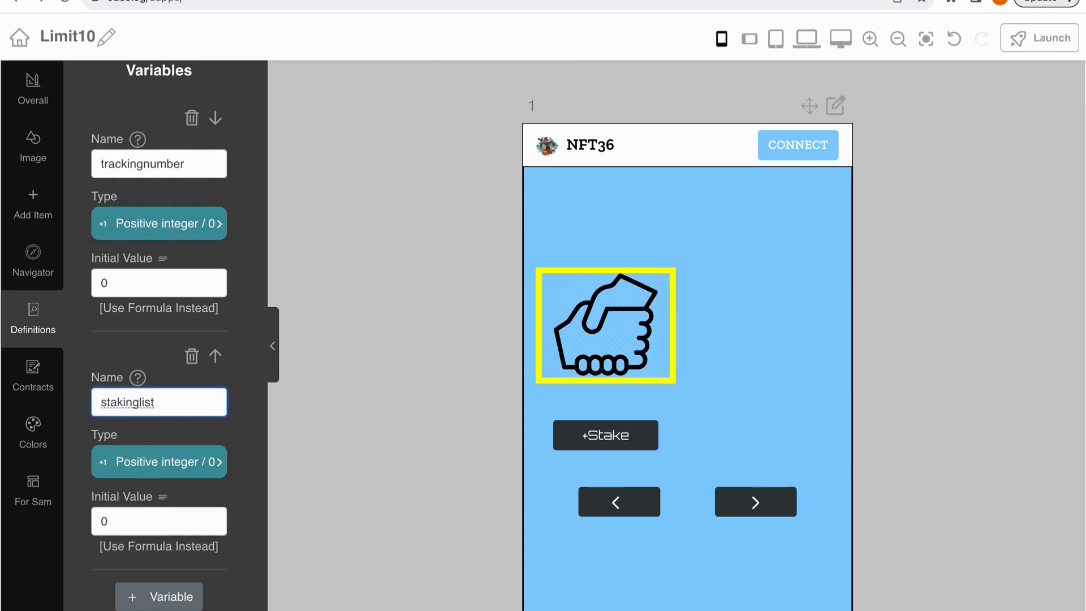
pyautogui.click(148, 471)
pyautogui.scroll(-3, 151, 487)
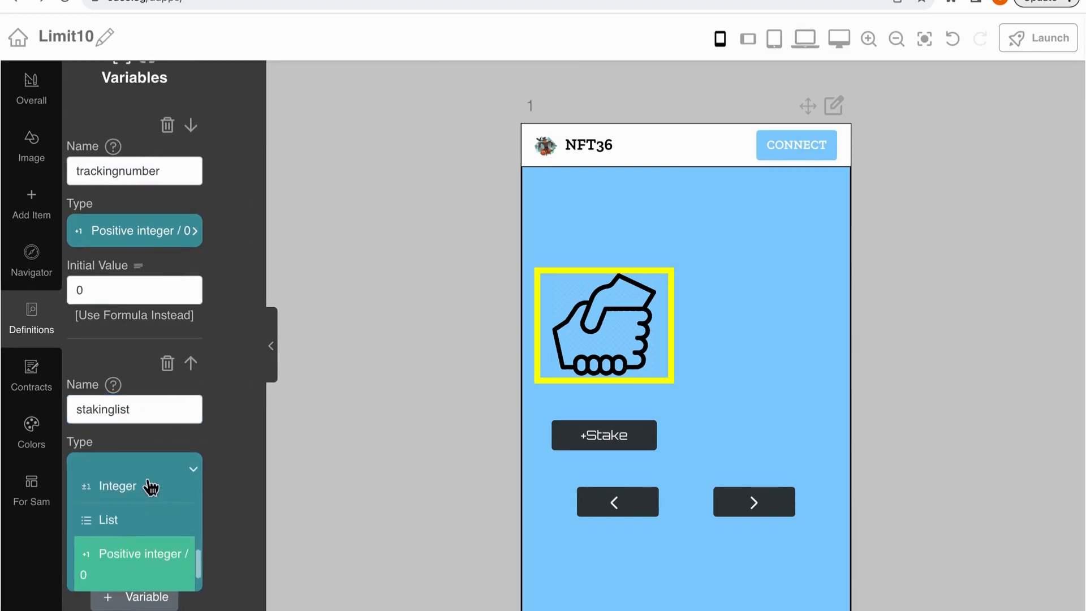
pyautogui.click(151, 531)
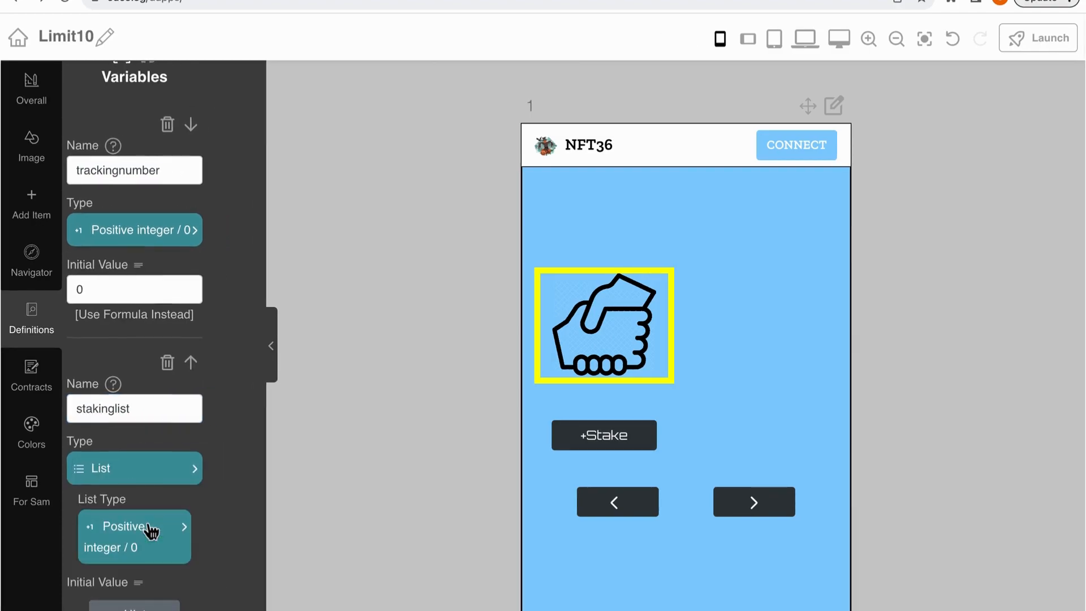
pyautogui.scroll(-3, 147, 526)
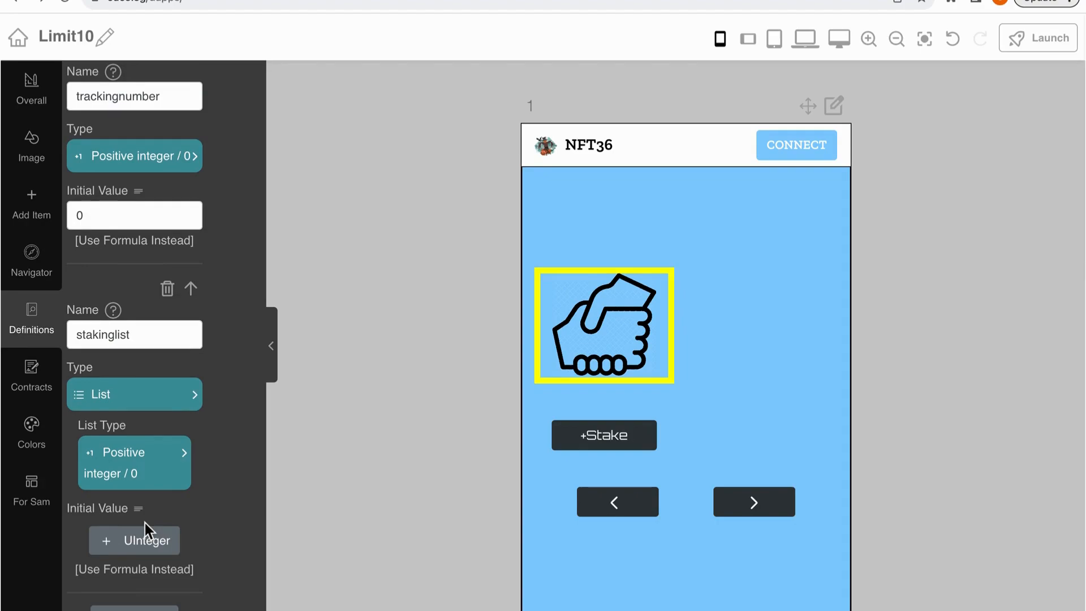
# Step: Set the +Stake button's action on click to If Then Else
pyautogui.click(591, 438)
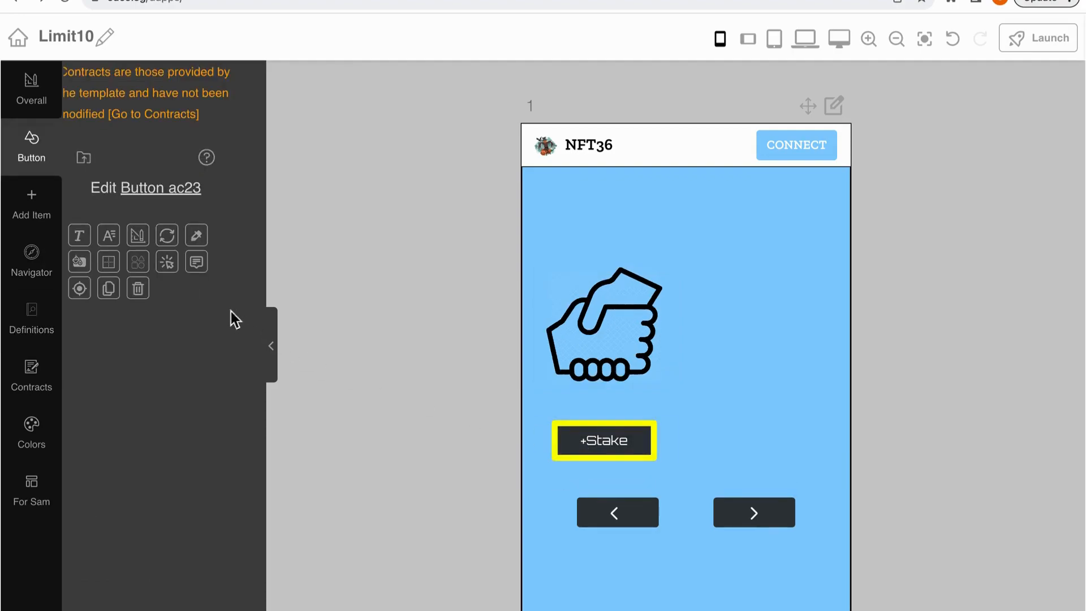
pyautogui.click(168, 263)
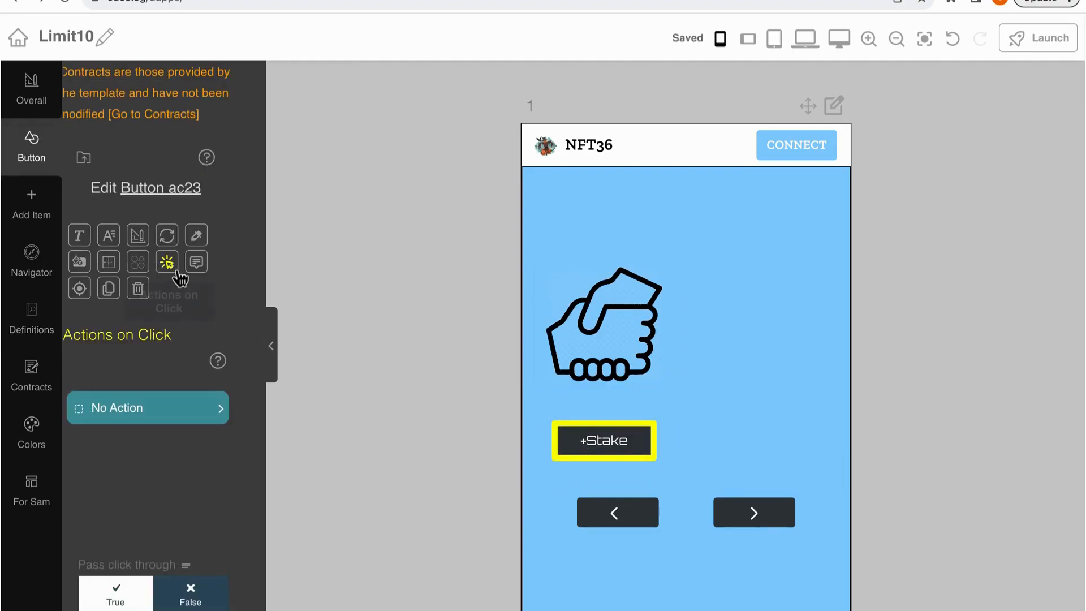
pyautogui.click(189, 412)
pyautogui.write('If')
pyautogui.click(189, 439)
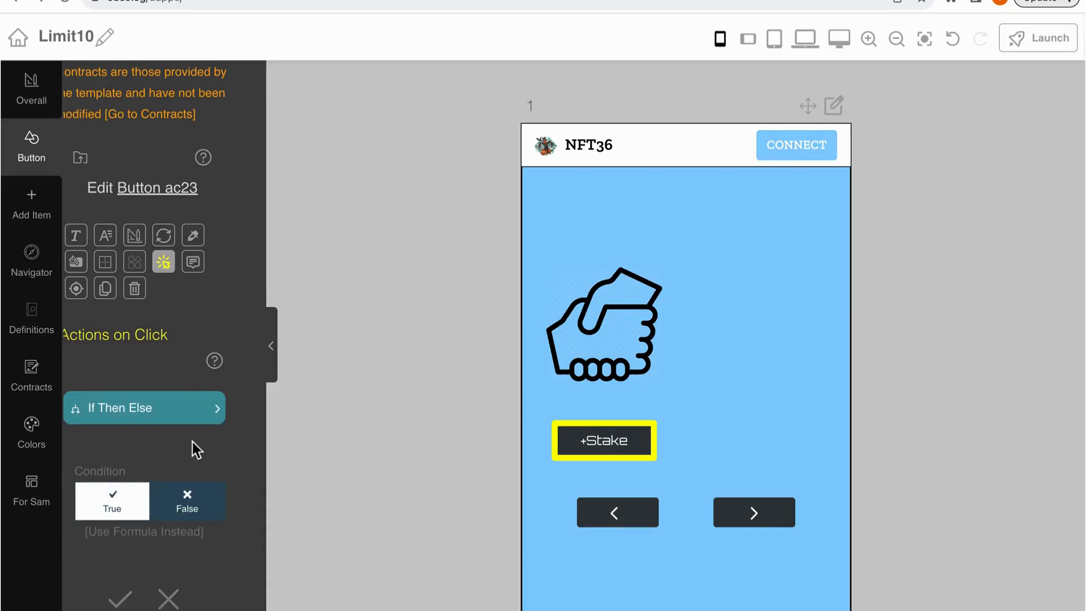
# Step: Use a formula for the If Then Else condition and set it to the house function "Is Item inside List"
pyautogui.click(190, 533)
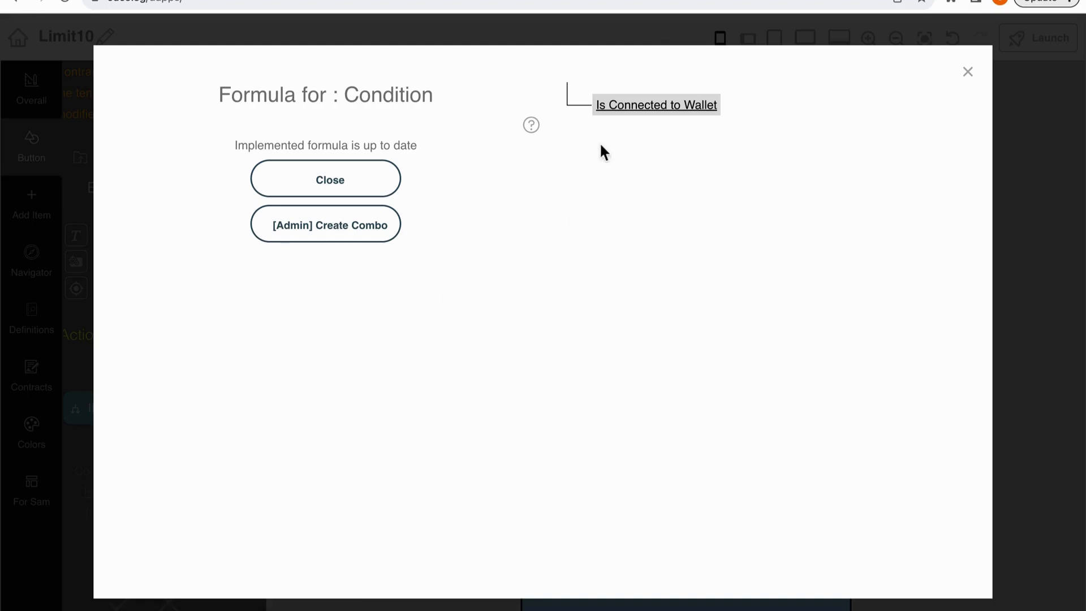
pyautogui.click(619, 109)
pyautogui.click(281, 237)
pyautogui.write('is it')
pyautogui.click(259, 265)
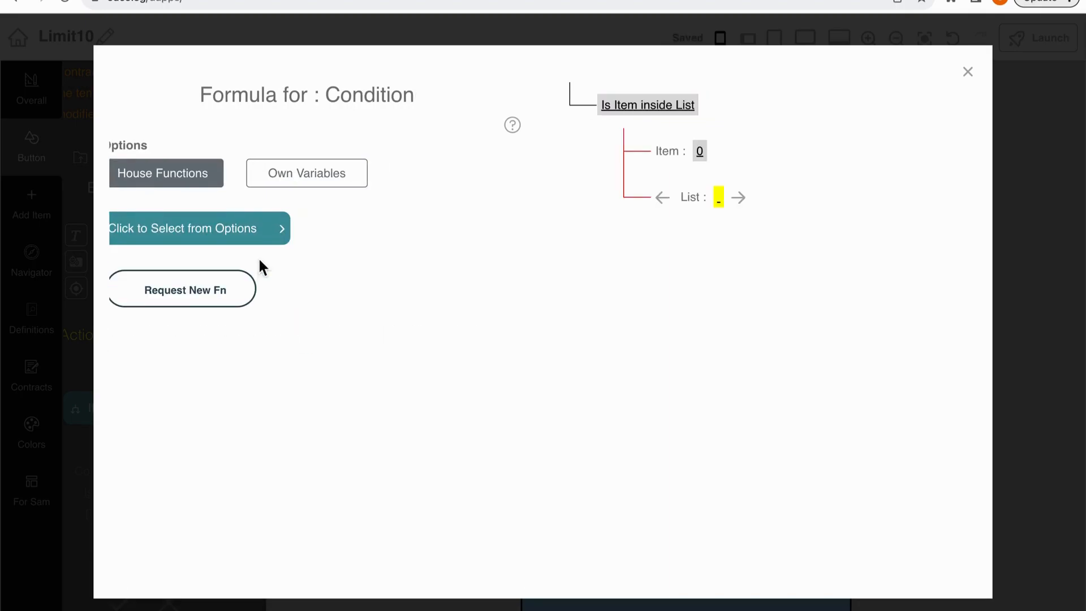
# Step: Set the condition's Item to the parental function "Governing Value of Container NFT"
pyautogui.click(697, 153)
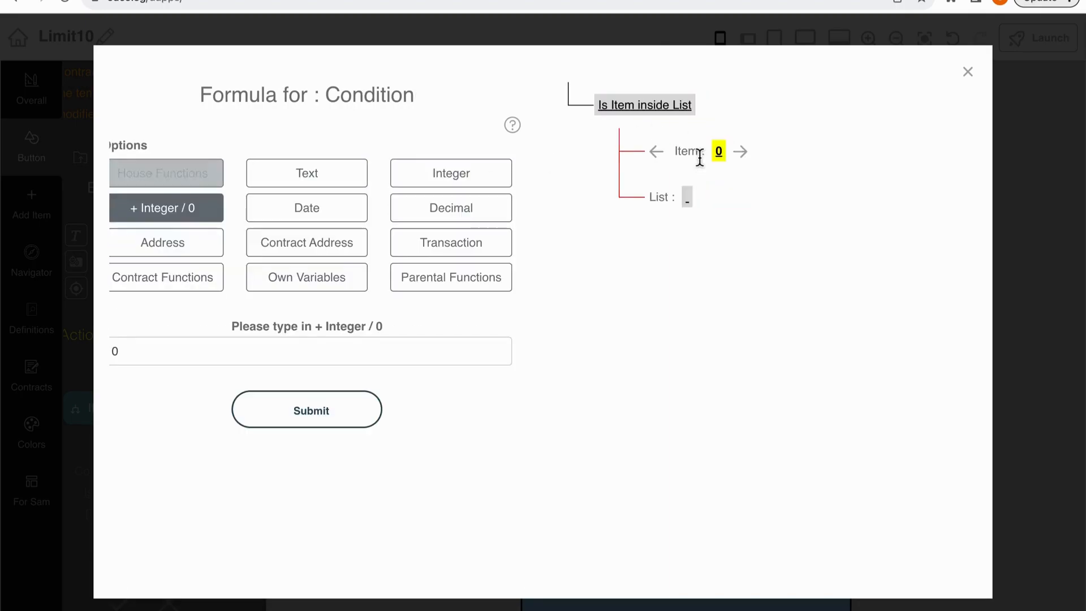
pyautogui.click(421, 286)
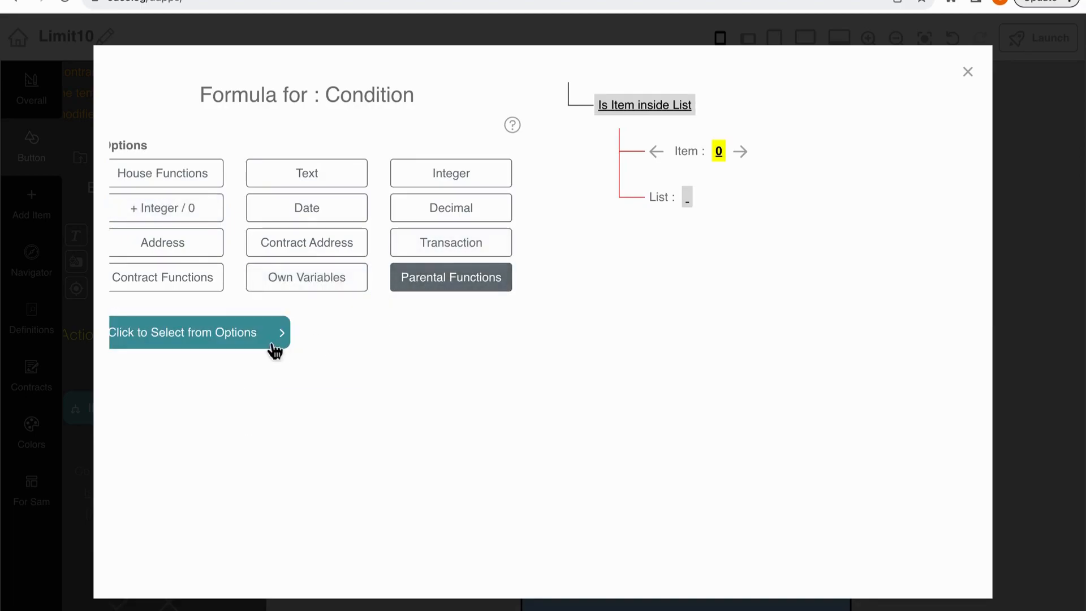
pyautogui.click(272, 340)
pyautogui.click(254, 374)
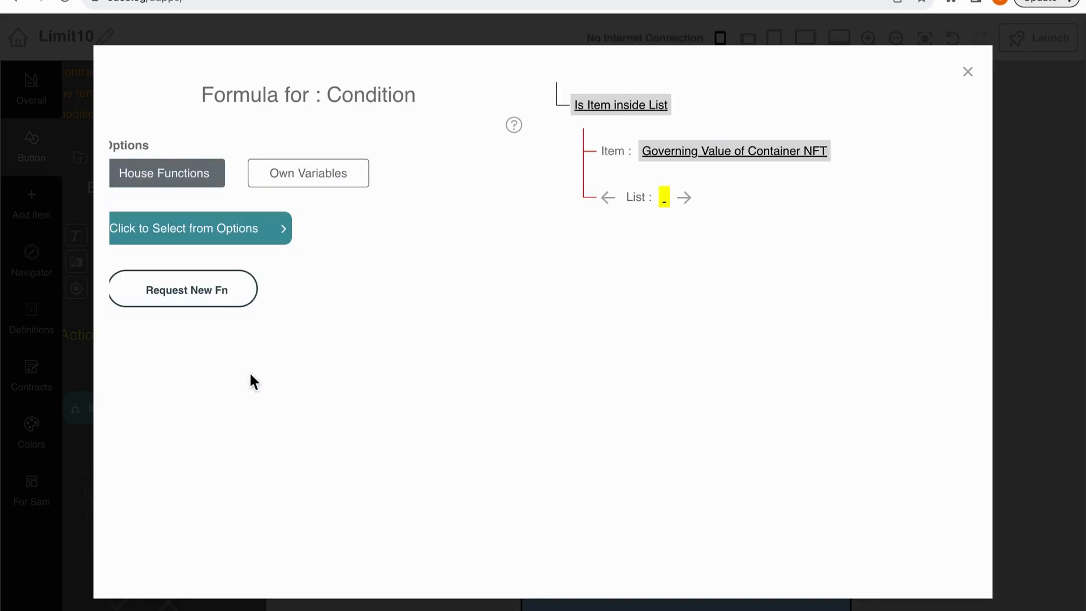
# Step: Set the condition's List to the own variable stakinglist and update the formula
pyautogui.click(350, 180)
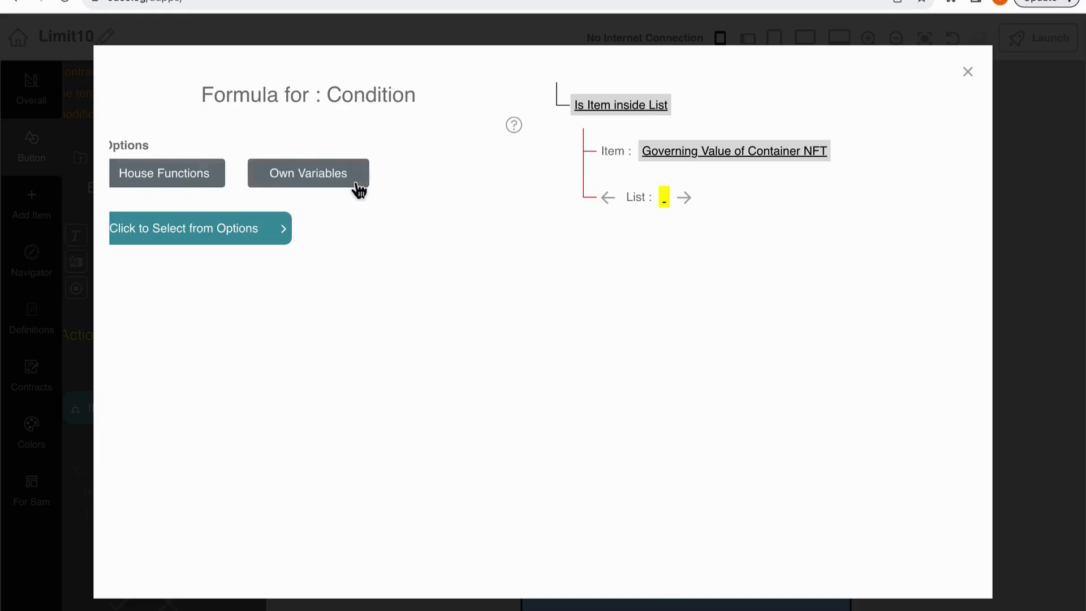
pyautogui.click(262, 232)
pyautogui.click(223, 269)
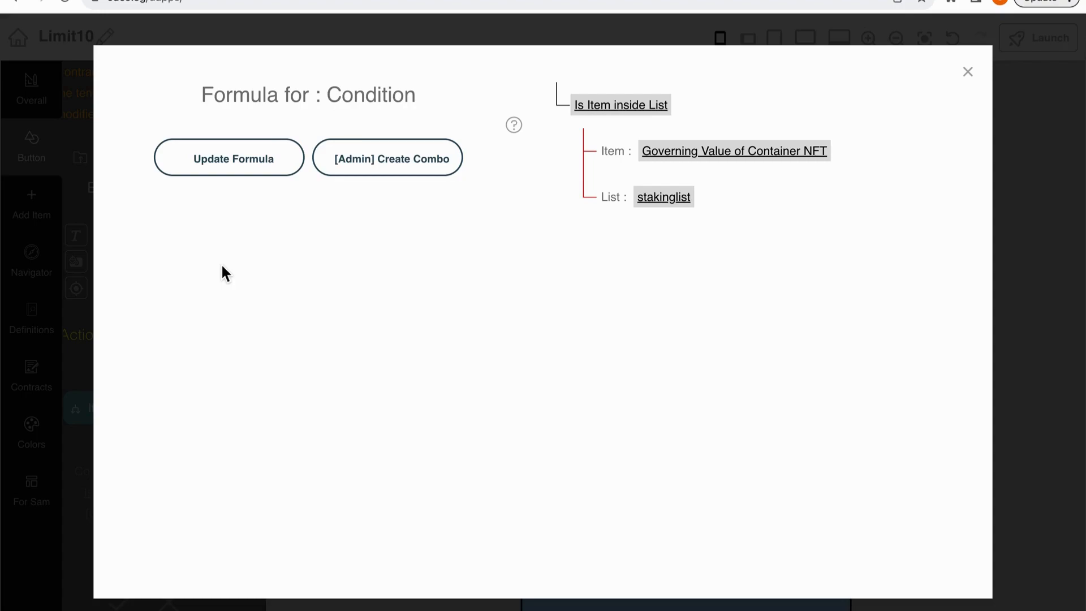
pyautogui.click(224, 169)
# Step: Set the If False action of the +Stake button to "Add an item onto a list"
pyautogui.scroll(-5, 157, 390)
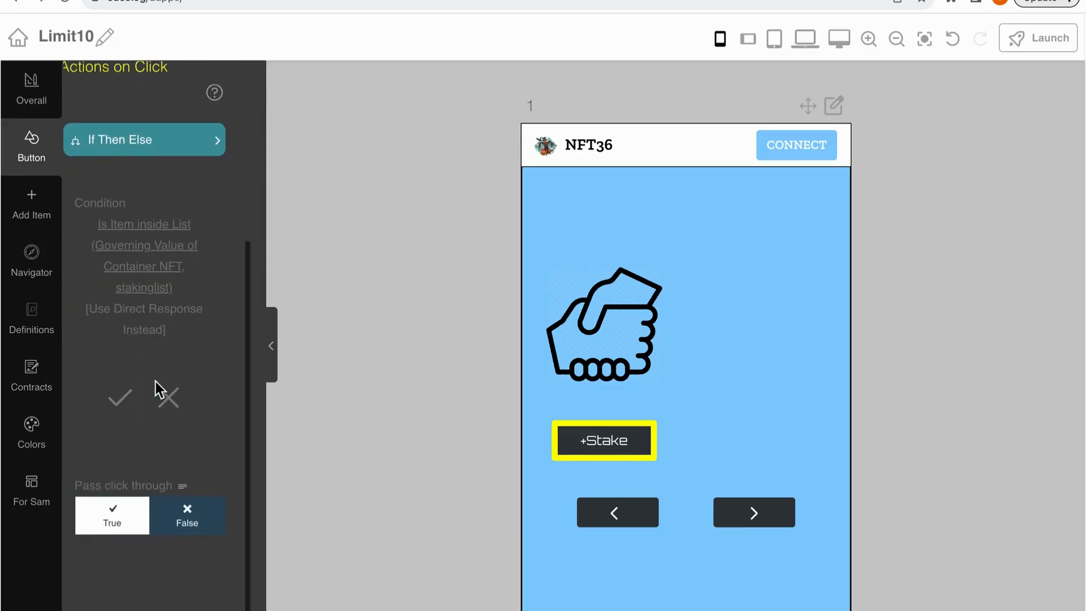
pyautogui.click(121, 402)
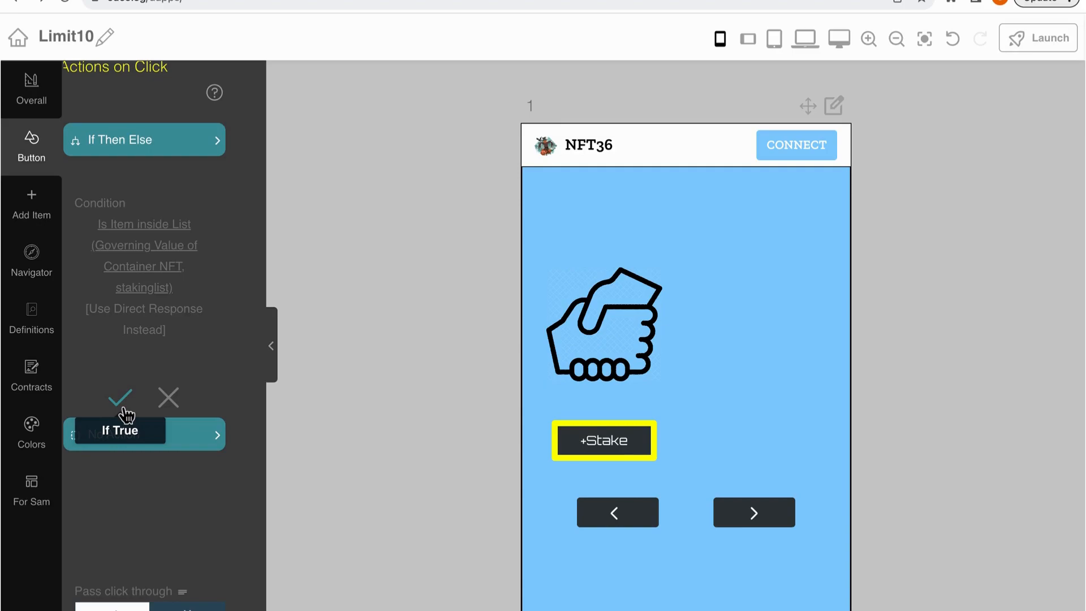
pyautogui.click(169, 403)
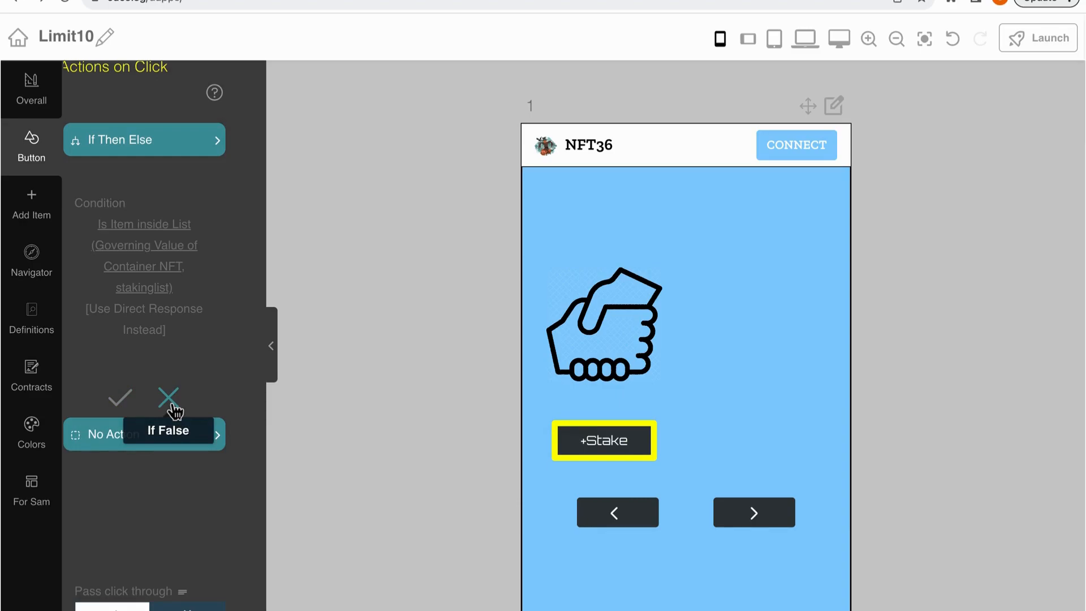
pyautogui.click(103, 450)
pyautogui.write('add')
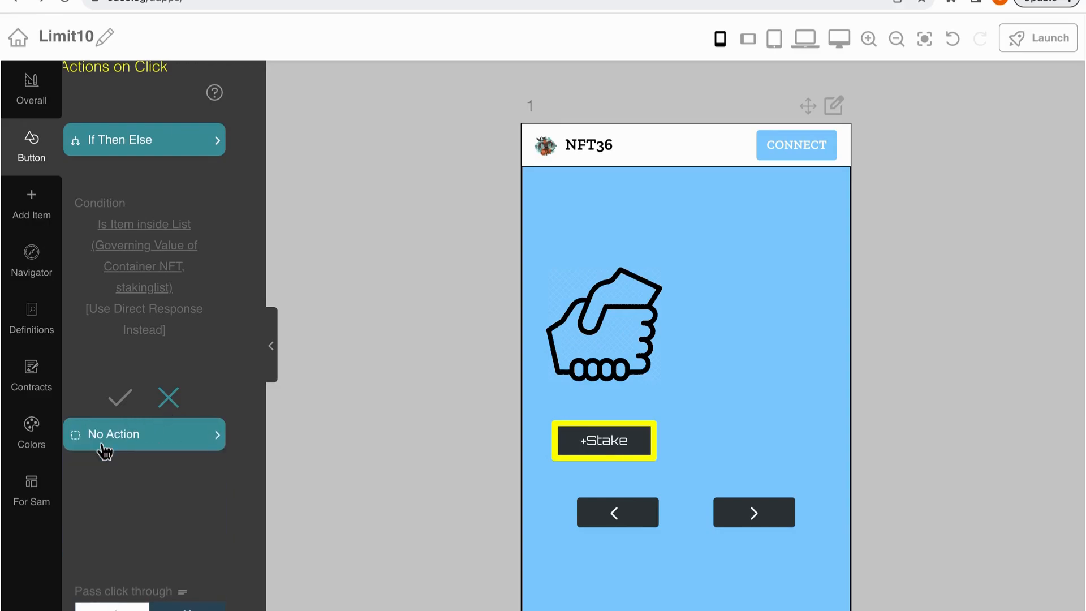
pyautogui.click(104, 451)
pyautogui.write('add an')
pyautogui.click(120, 478)
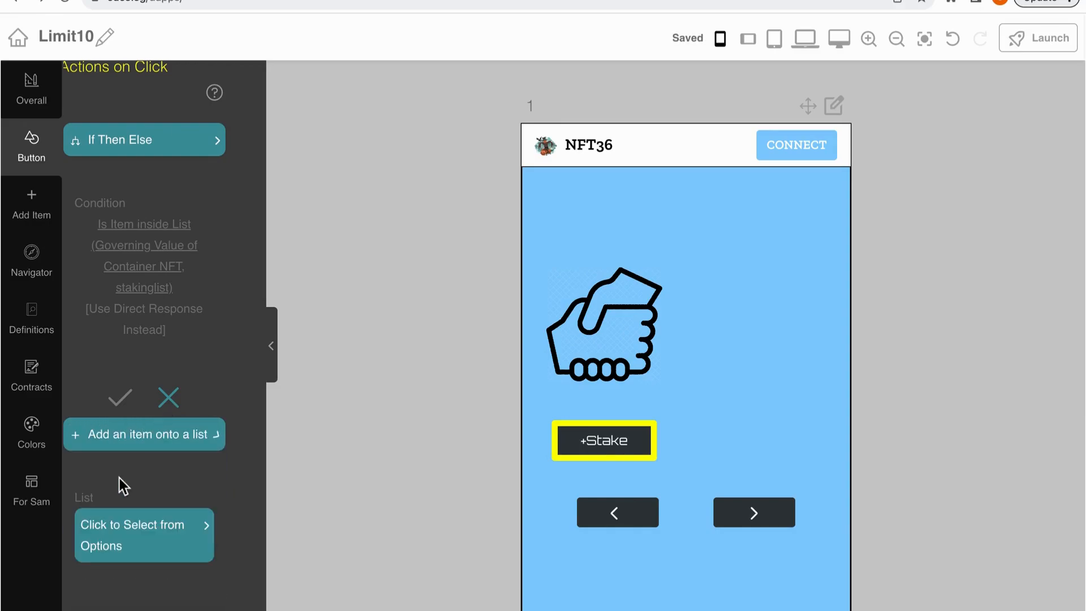
# Step: Choose stakinglist as the list that the If False action adds the item to
pyautogui.scroll(-2, 120, 478)
pyautogui.click(126, 484)
pyautogui.click(127, 483)
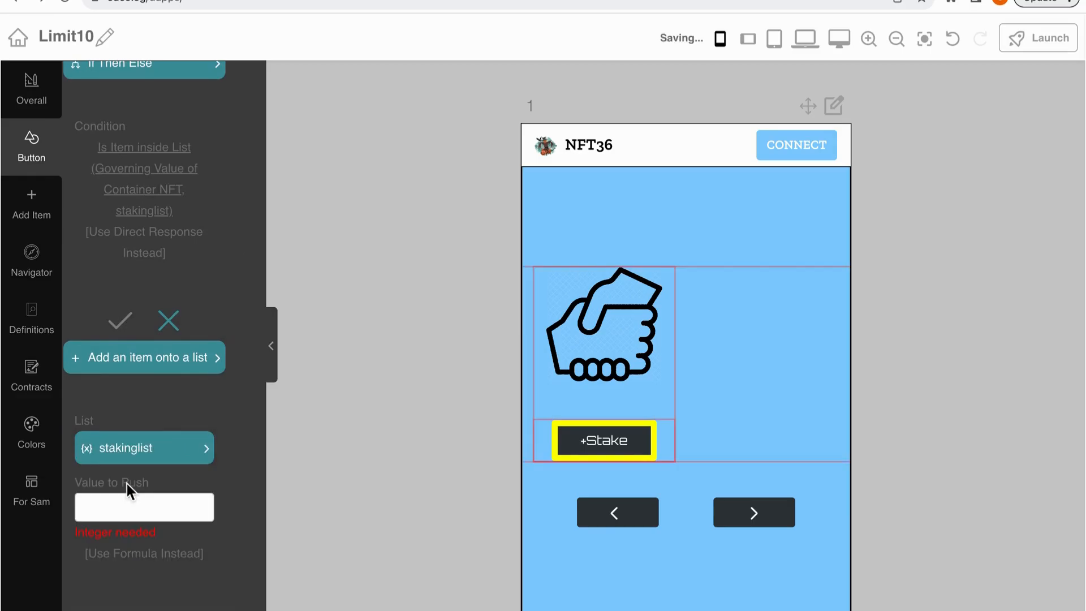
# Step: Set the Value to Push formula to the parental function "Governing Value of Container NFT" and update it
pyautogui.click(151, 555)
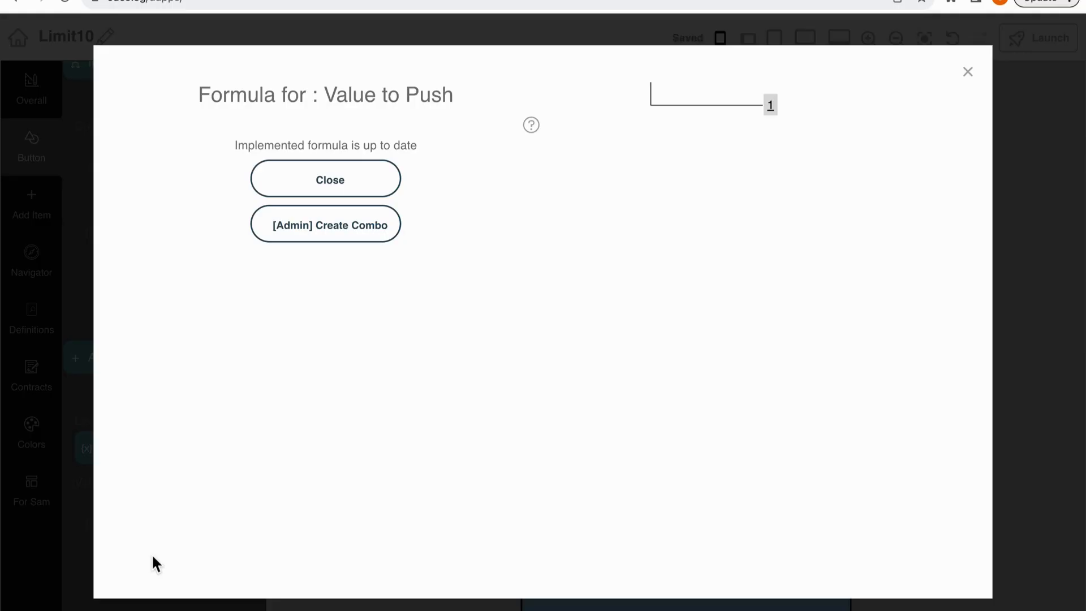
pyautogui.click(769, 106)
pyautogui.click(339, 208)
pyautogui.click(283, 262)
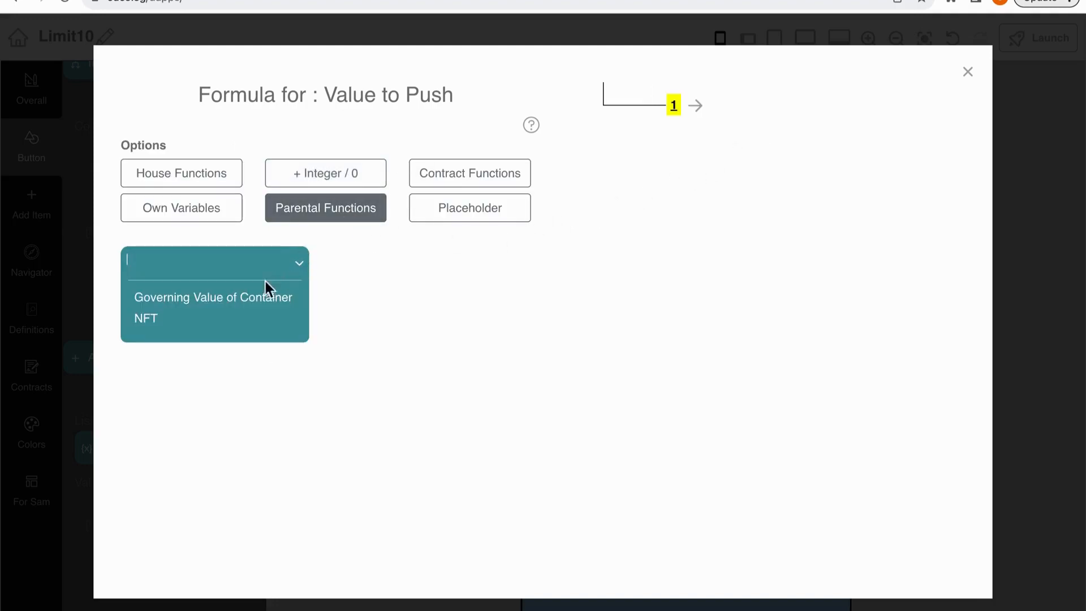
pyautogui.click(250, 297)
pyautogui.click(278, 175)
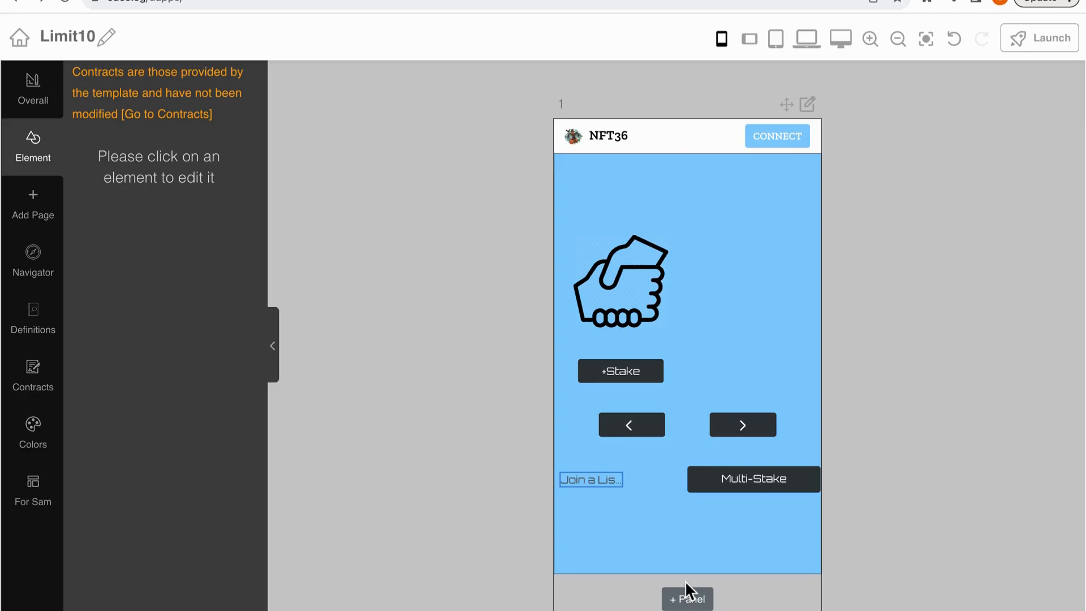
# Step: Set the Multi-Stake button's click action to the contract function Nft_NFT30 setApprovalForAll
pyautogui.click(756, 486)
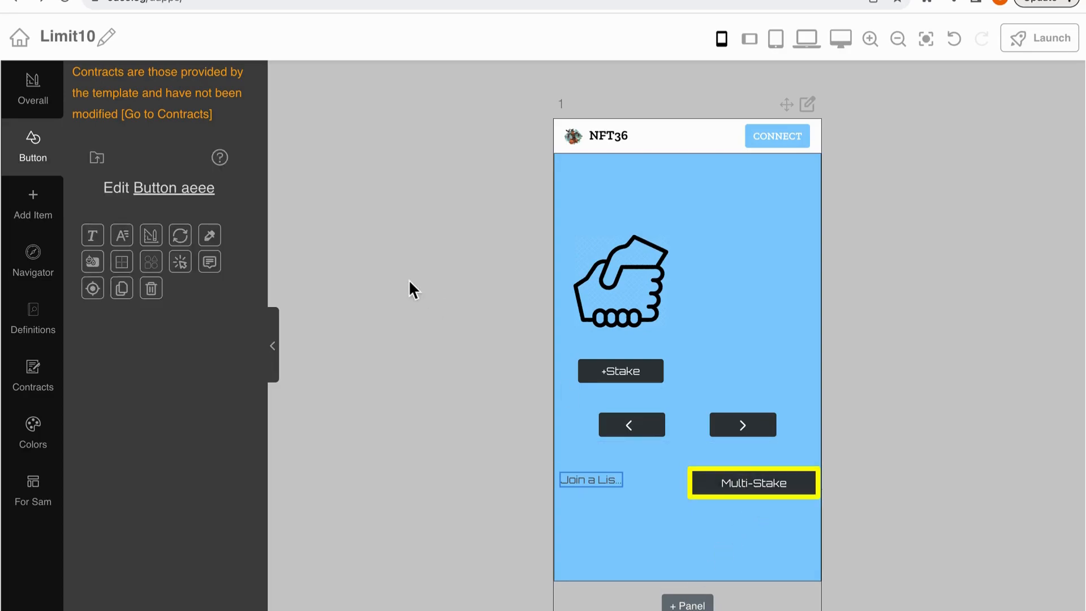
pyautogui.click(181, 264)
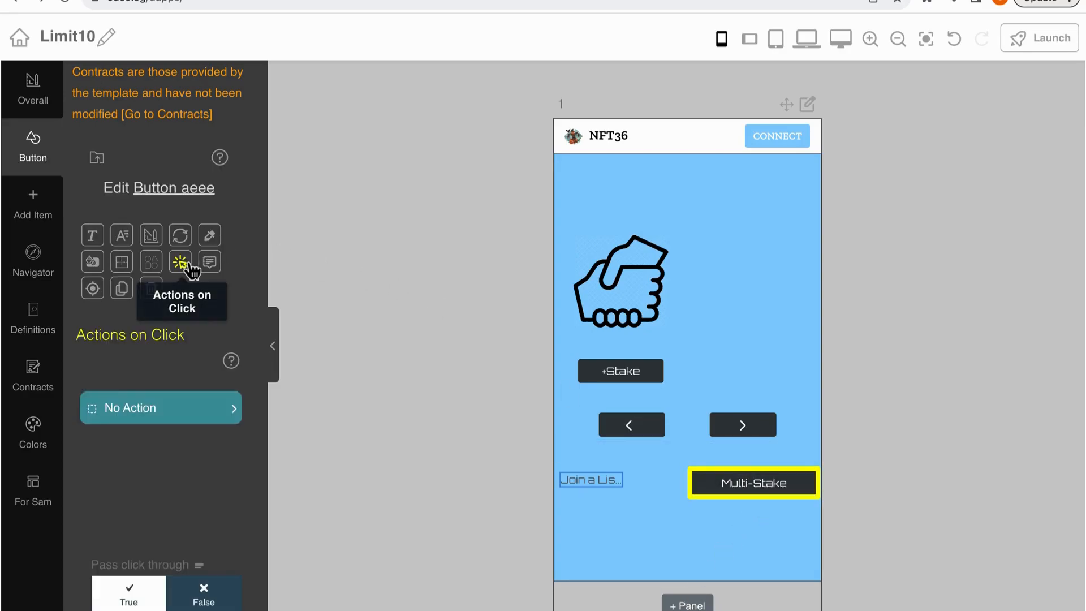
pyautogui.click(213, 408)
pyautogui.write('se')
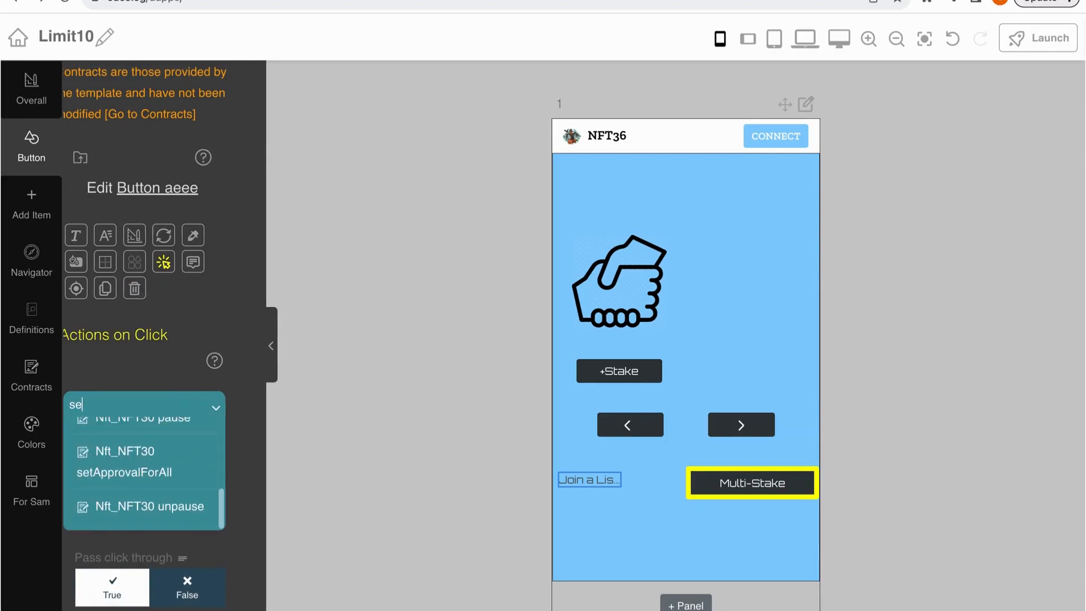
pyautogui.click(182, 465)
pyautogui.scroll(-1, 179, 457)
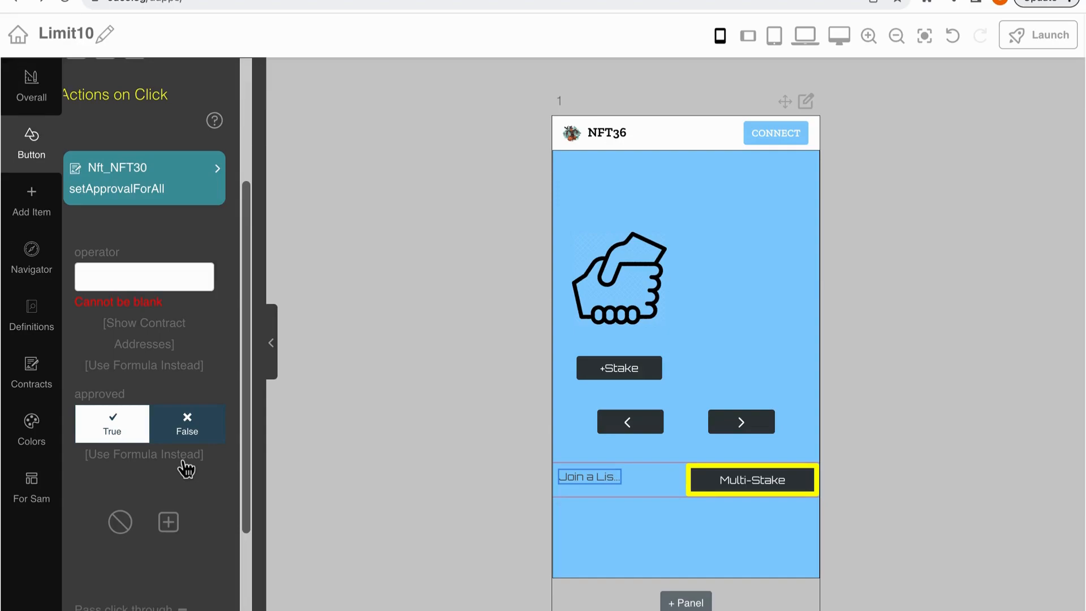
# Step: Fill the setApprovalForAll operator with the Staking contract's address and set approved to True
pyautogui.click(146, 345)
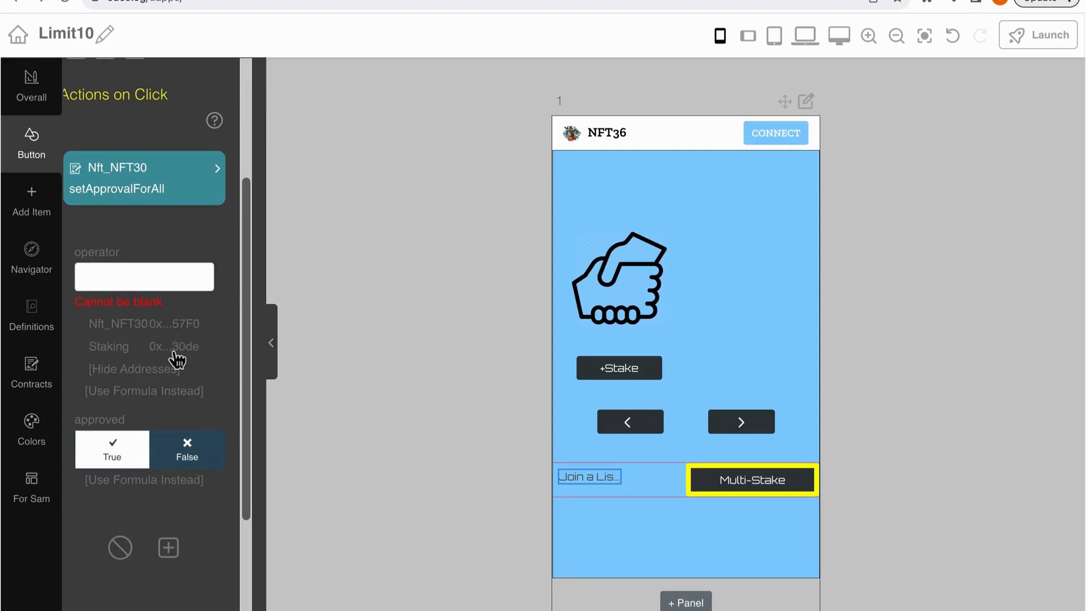
pyautogui.click(174, 351)
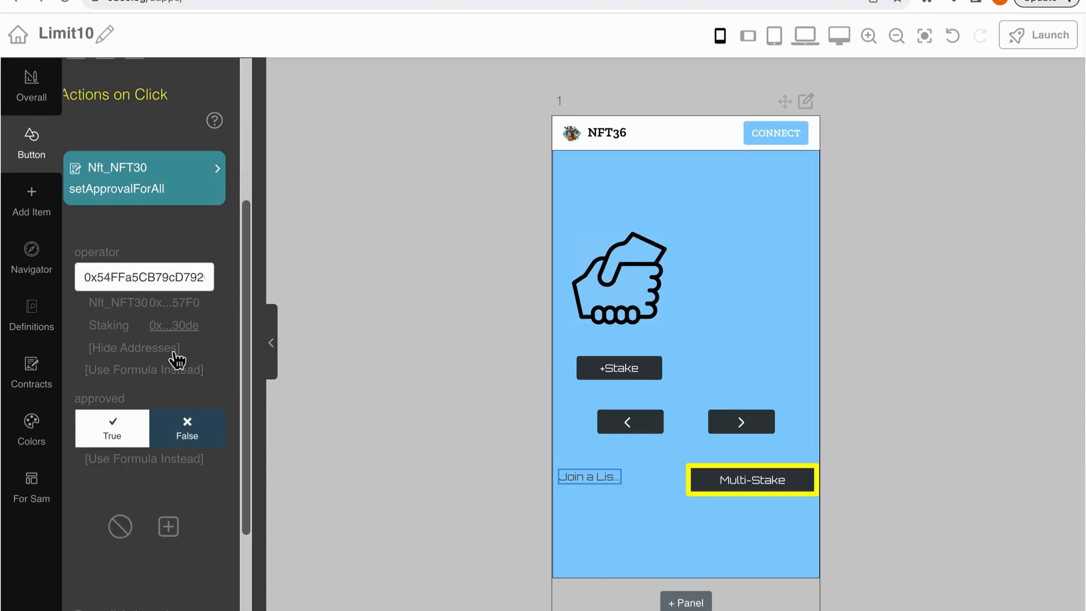
pyautogui.click(118, 433)
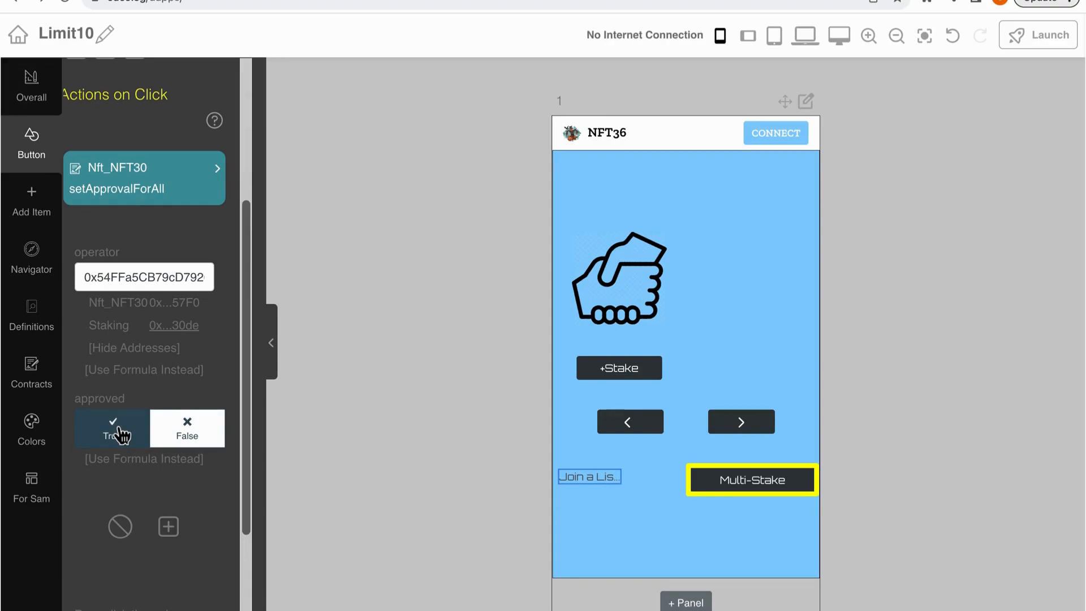
# Step: Add a second action, Staking multipleStake, after setApprovalForAll on the Multi-Stake button
pyautogui.click(168, 526)
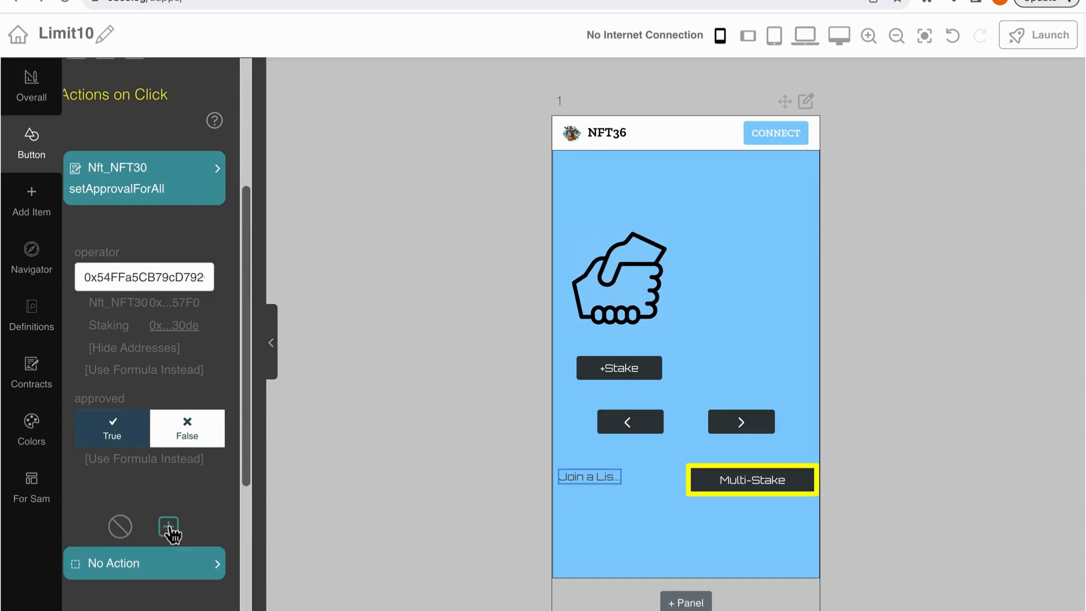
pyautogui.click(107, 563)
pyautogui.write('mul')
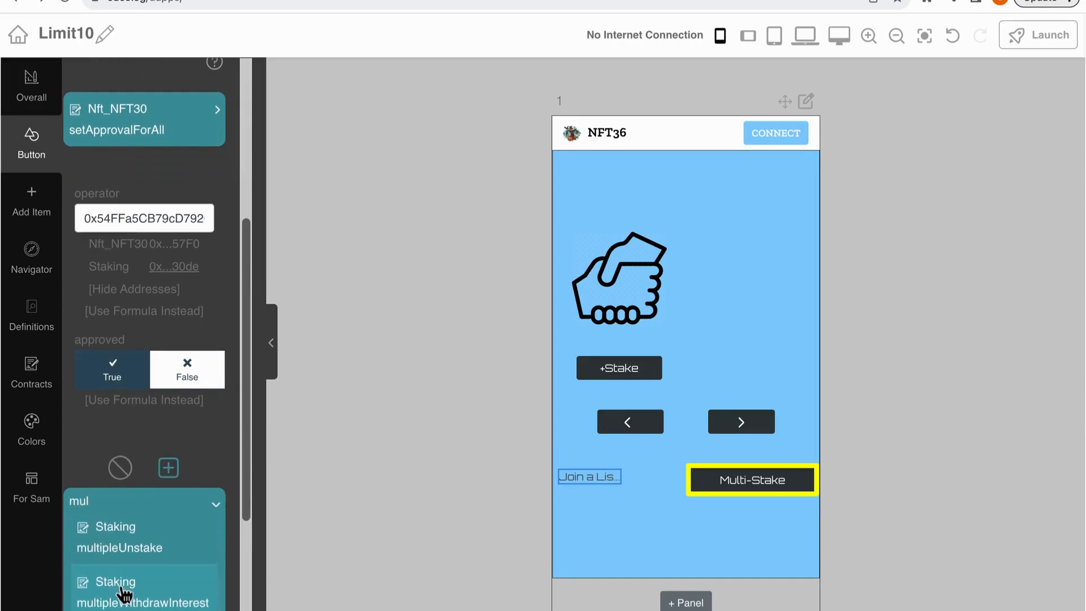
pyautogui.scroll(2, 121, 589)
pyautogui.click(89, 530)
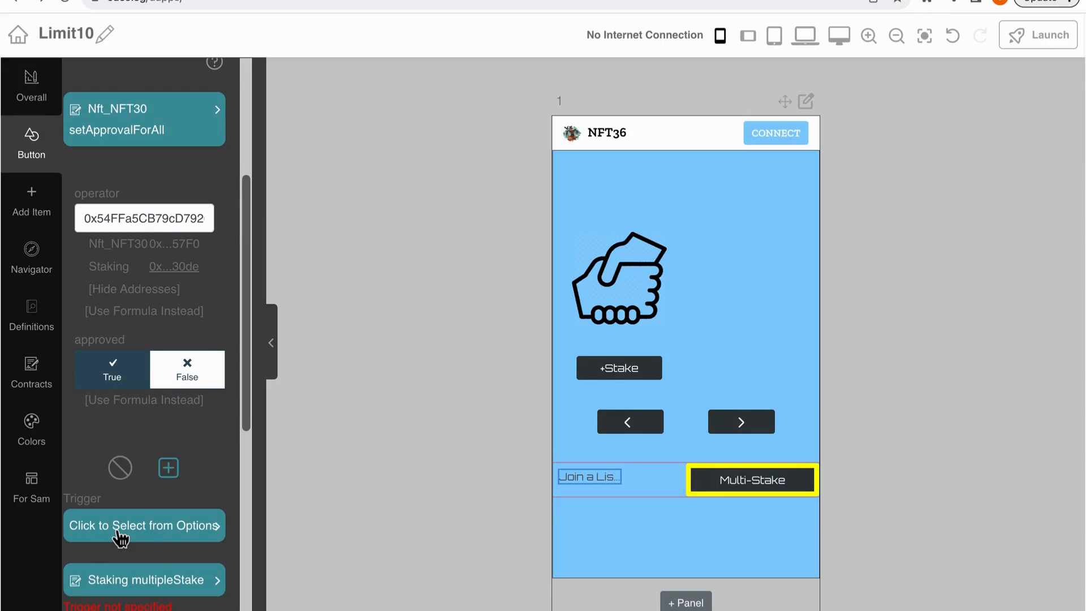
# Step: Select a trigger from the available options for the Staking multipleStake action
pyautogui.click(120, 537)
pyautogui.click(157, 593)
pyautogui.scroll(-5, 152, 595)
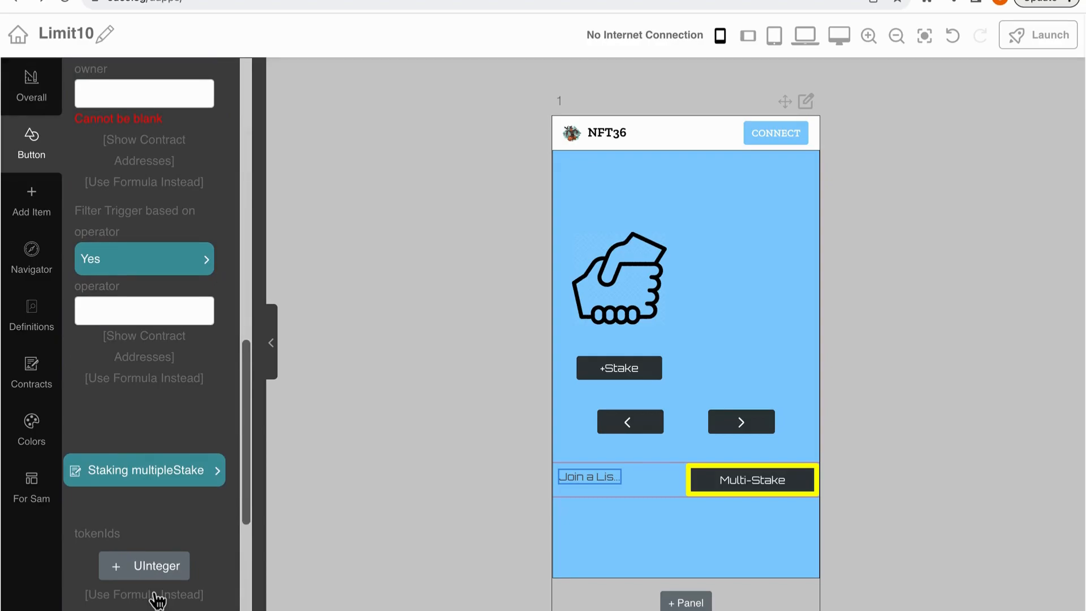
# Step: Set the trigger filter's owner to the Current User formula and its operator to the Staking contract's address
pyautogui.click(171, 184)
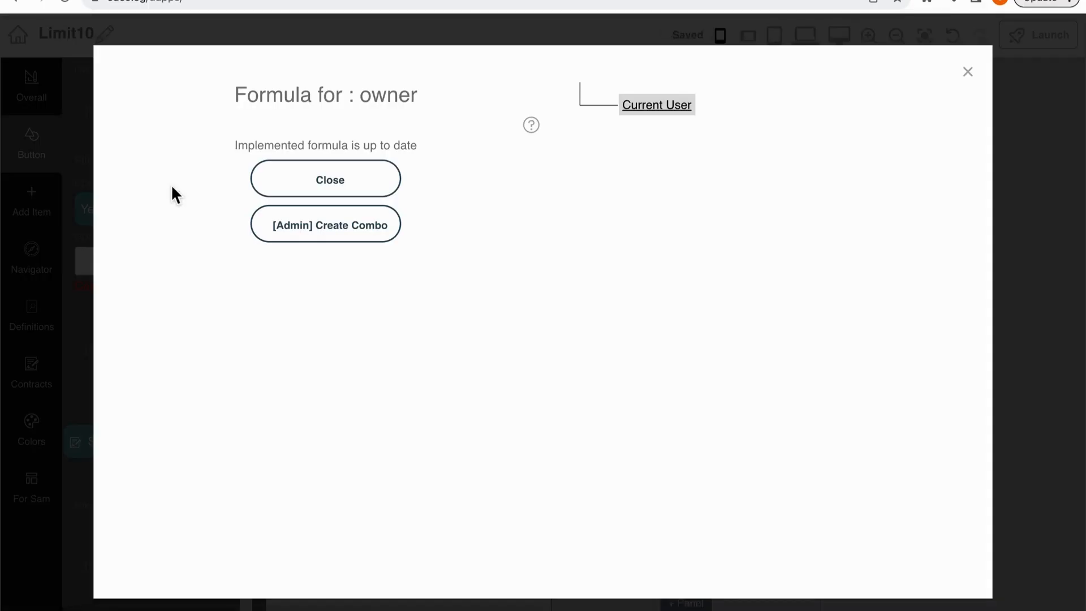
pyautogui.click(345, 181)
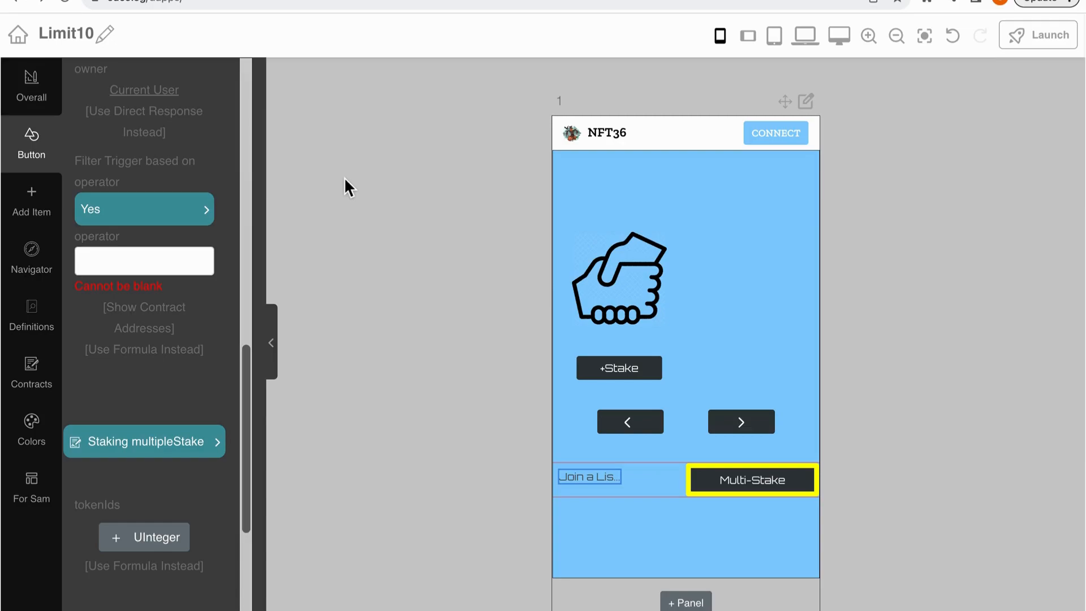
pyautogui.click(178, 321)
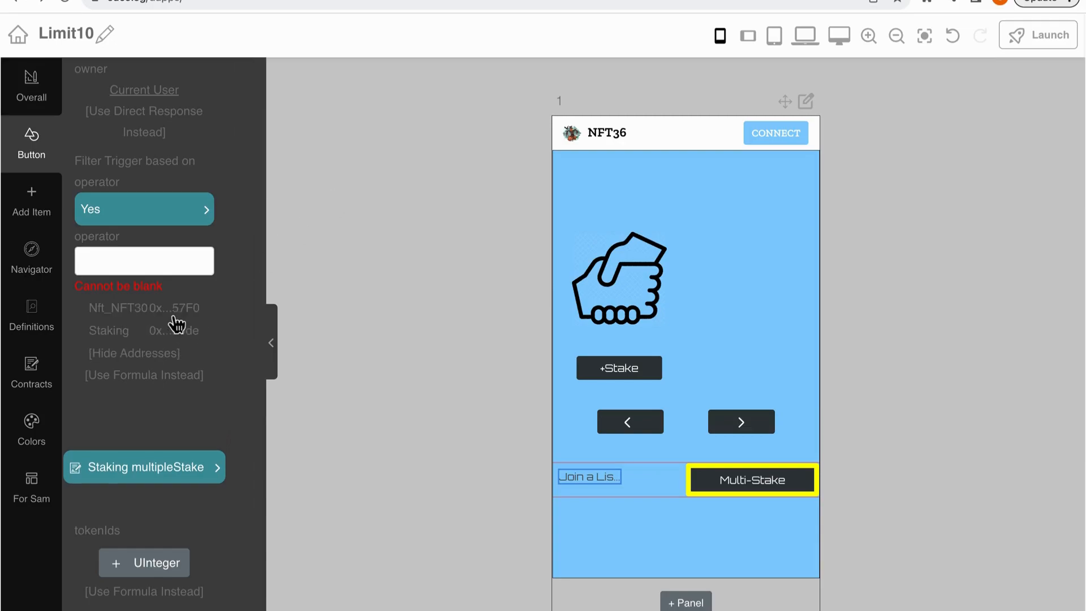
pyautogui.click(188, 331)
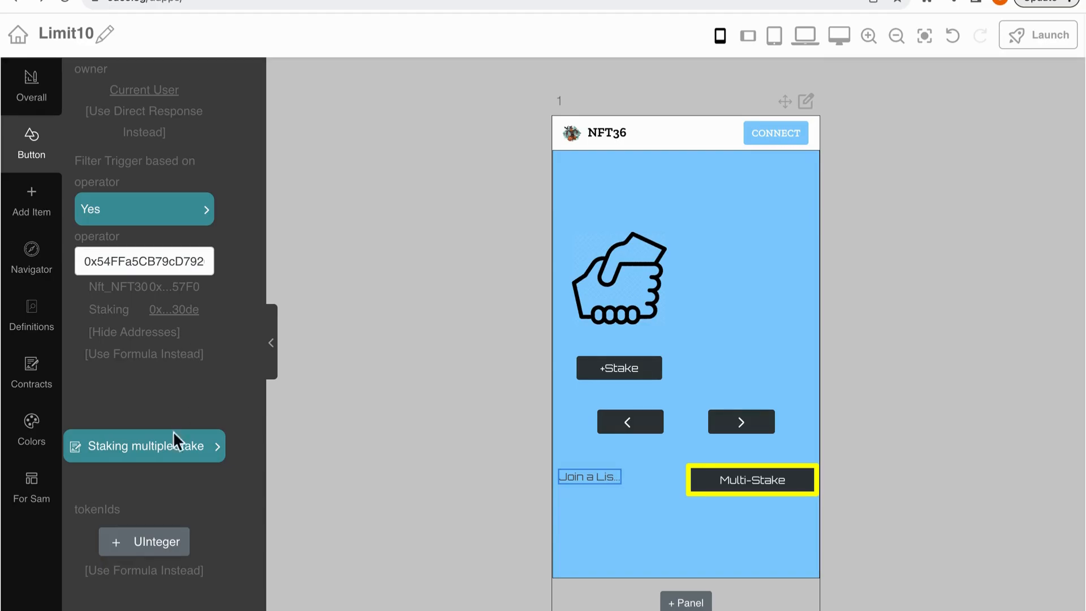
# Step: Set the multipleStake tokenIds formula to the own variable stakinglist and update it
pyautogui.click(159, 572)
pyautogui.click(622, 108)
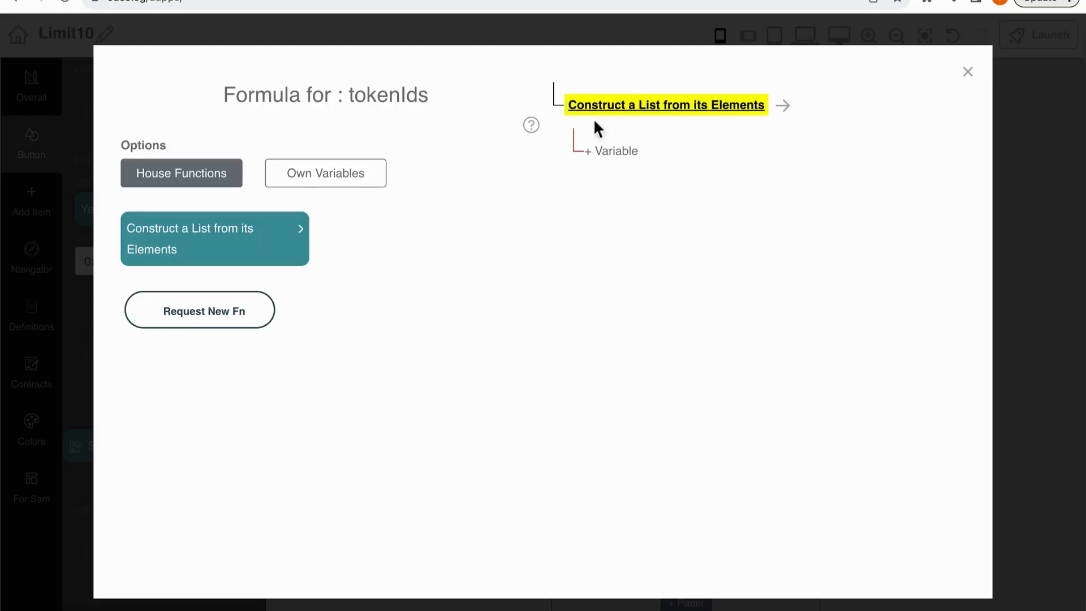
pyautogui.click(368, 180)
pyautogui.click(243, 245)
pyautogui.click(208, 278)
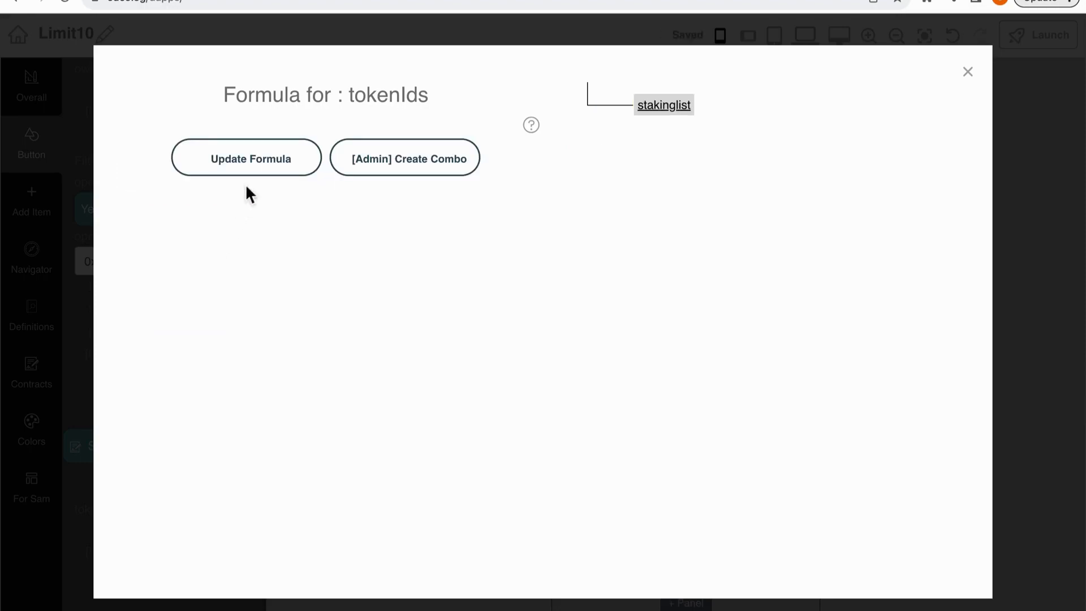
pyautogui.click(250, 160)
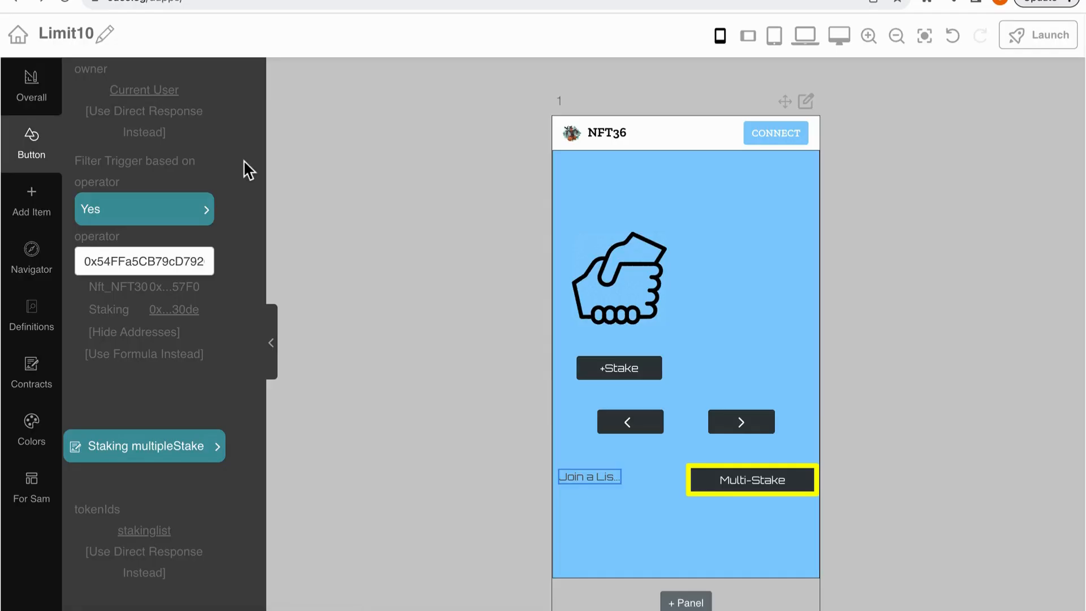